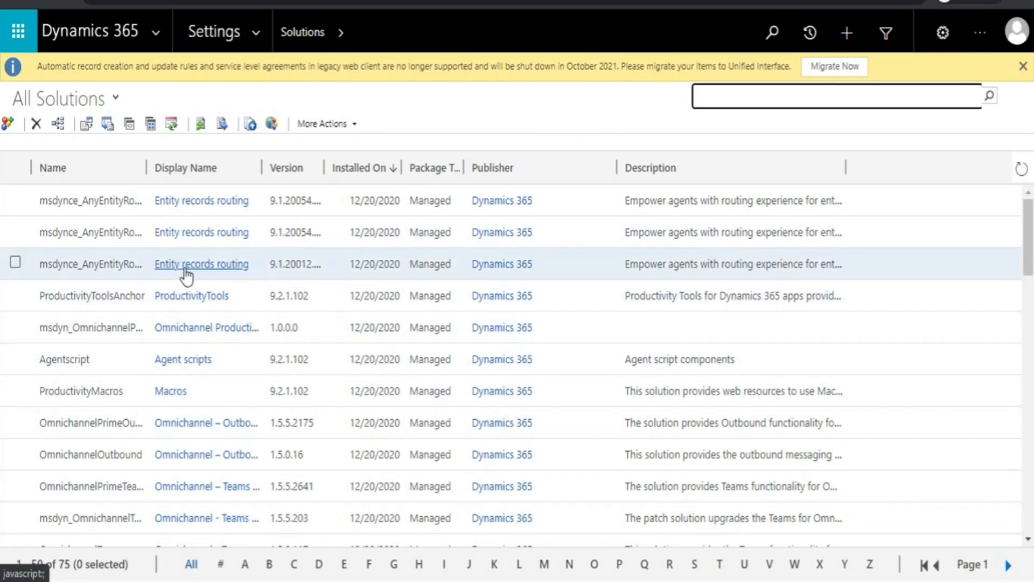
View the components of the third listed Entity records routing solution and close its window.
click(185, 269)
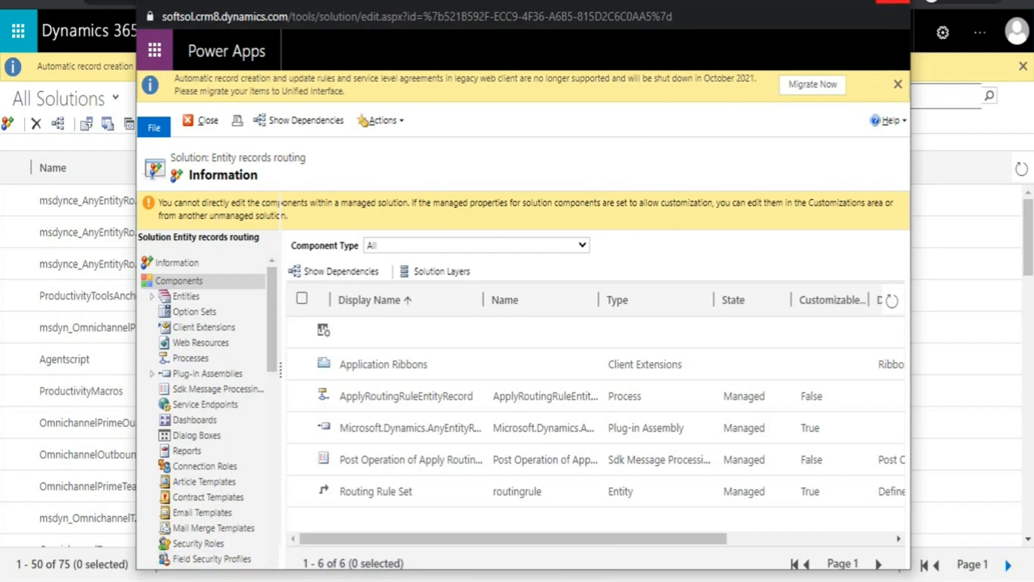
click(893, 1)
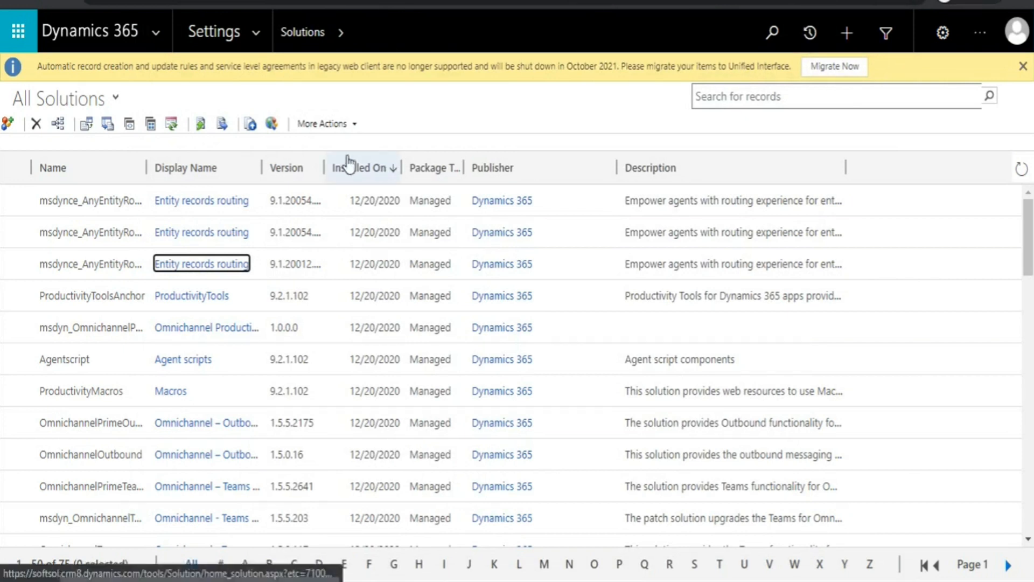
Open the list of publishers in the Customizations settings.
click(255, 35)
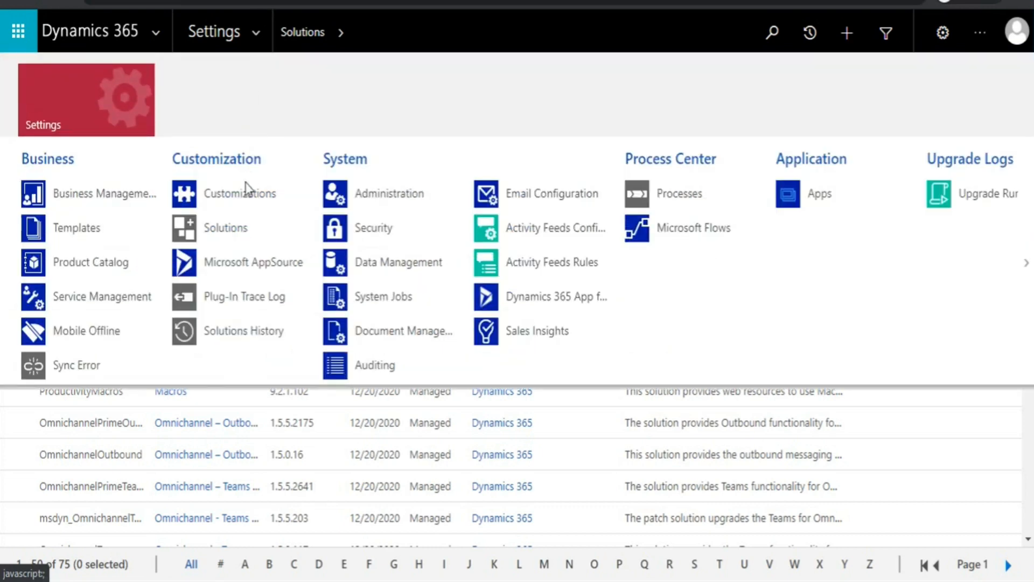
click(251, 194)
click(587, 160)
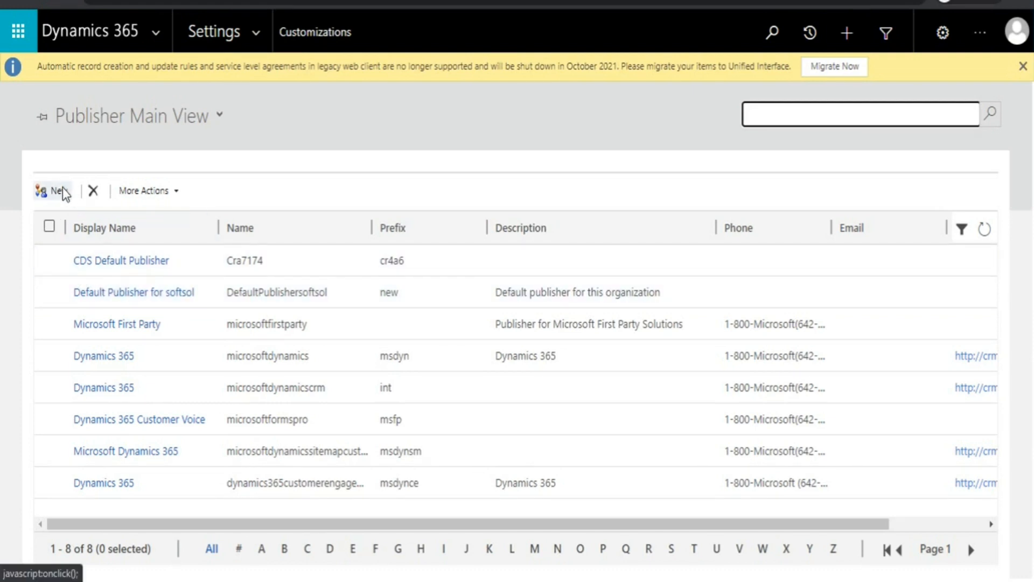
Start a new publisher with the display name Svn and the name svn, leaving the description empty.
click(60, 191)
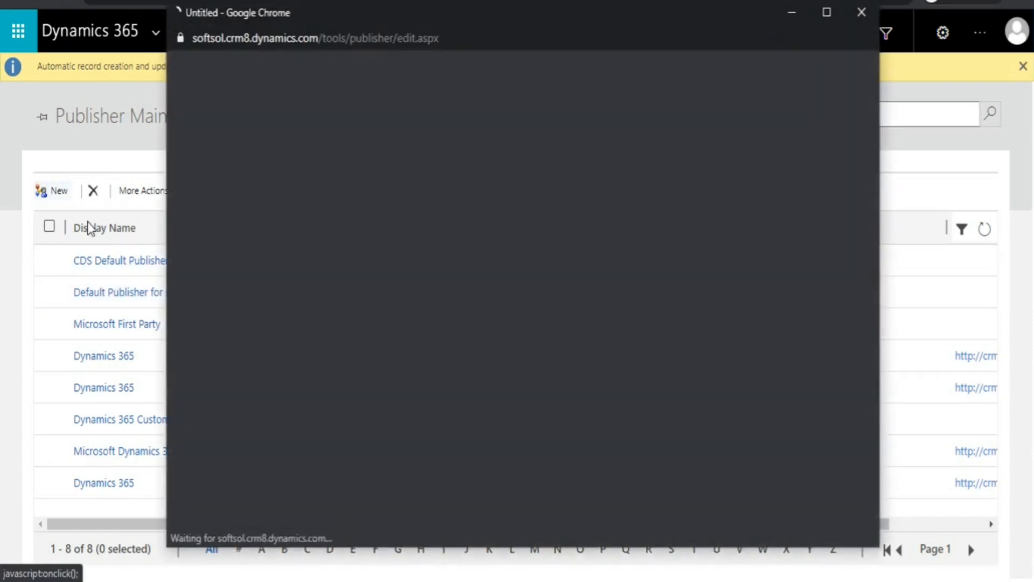
key(Caps_Lock)
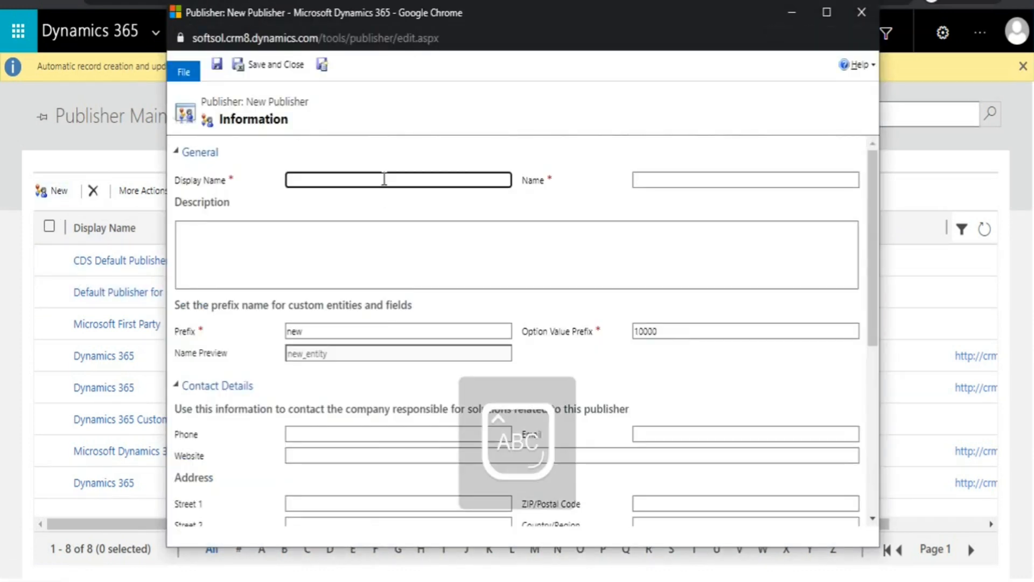
text(S)
key(Caps_Lock)
text(yn)
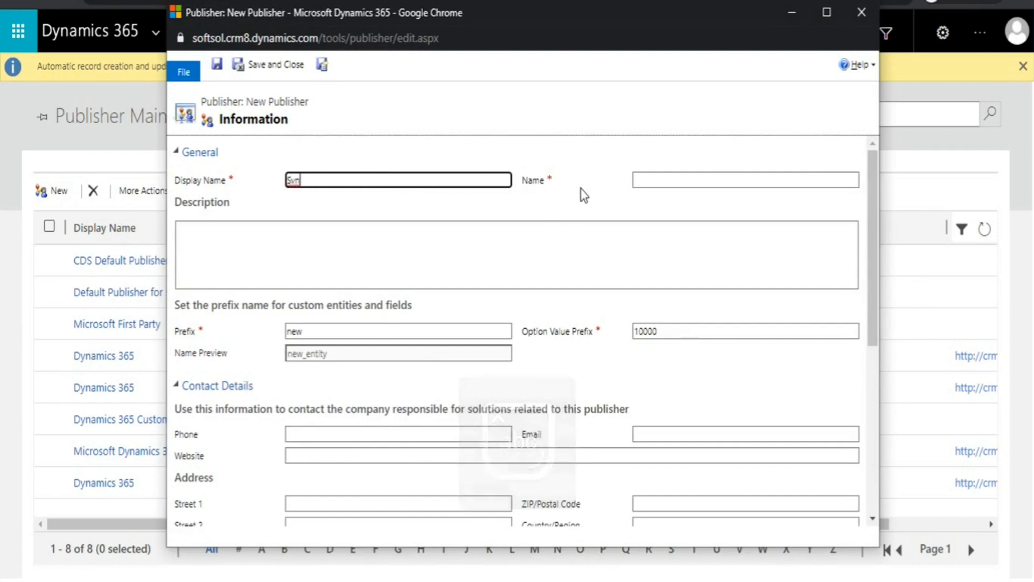
click(612, 215)
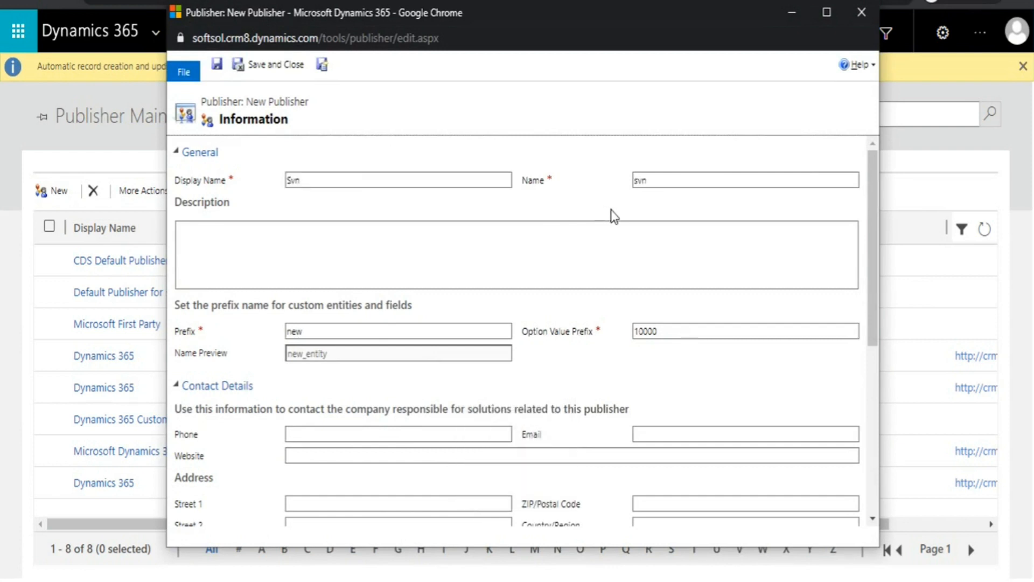
click(485, 235)
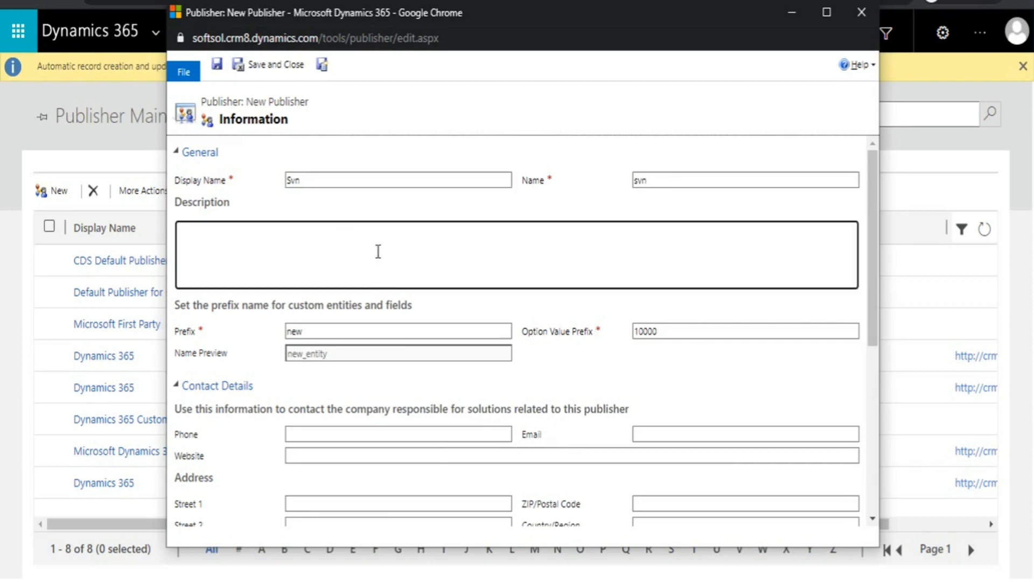
Set the new publisher's prefix to svn, then save and close the publisher.
click(358, 330)
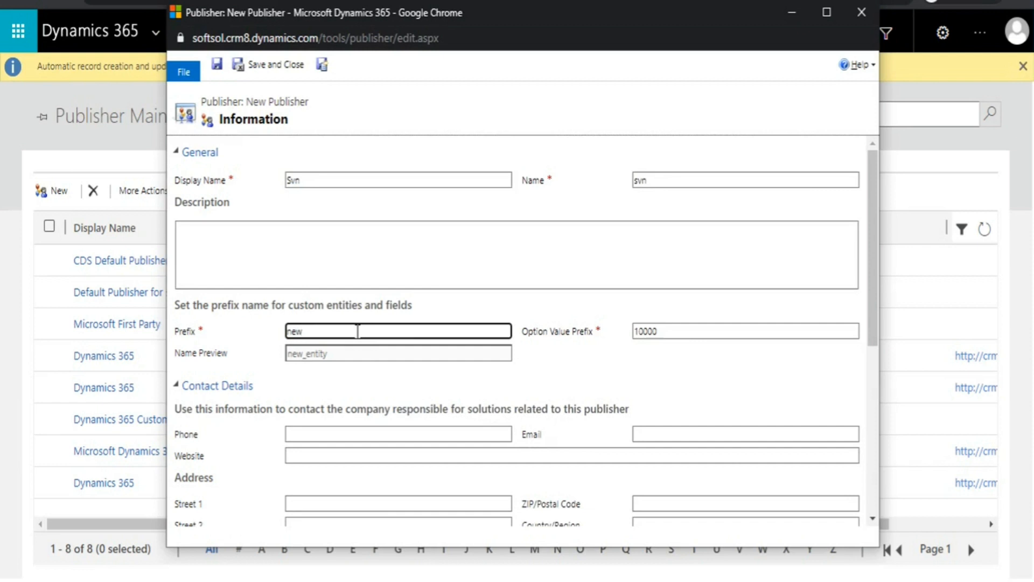
key(BackSpace)
key(BackSpace)
key(BackSpace)
text(svn)
click(430, 317)
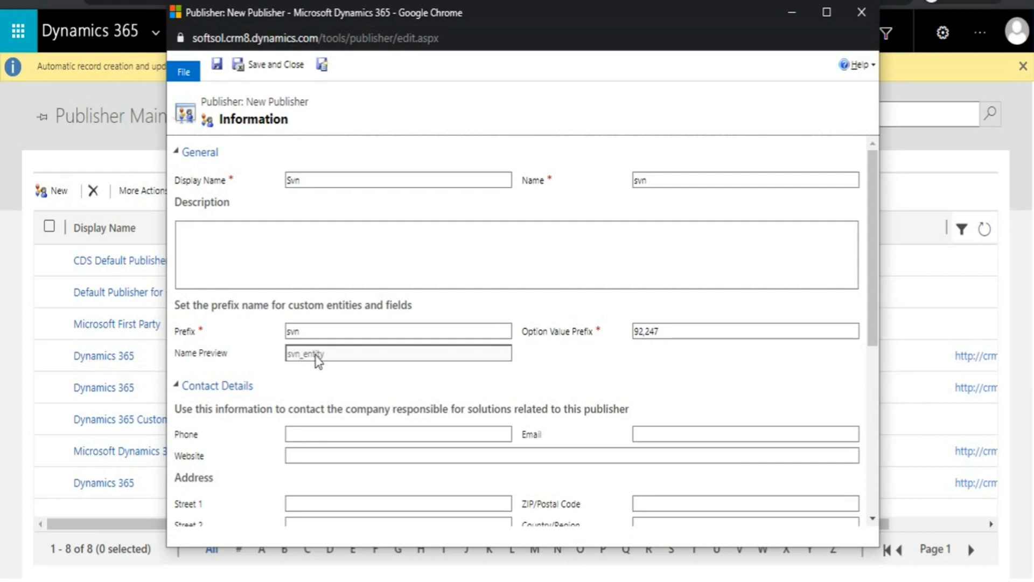
scroll(342, 457, down, 2)
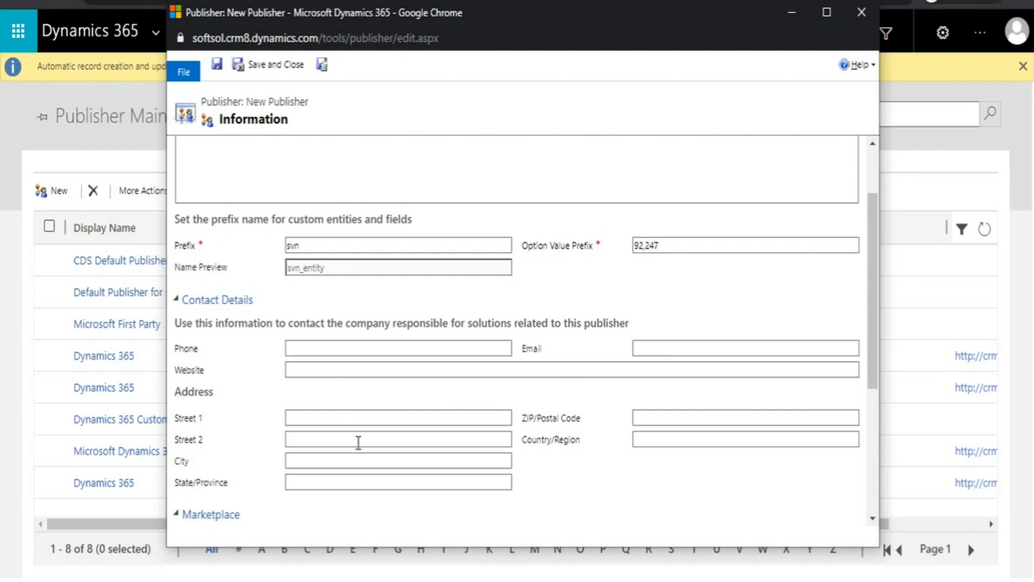
scroll(458, 408, up, 2)
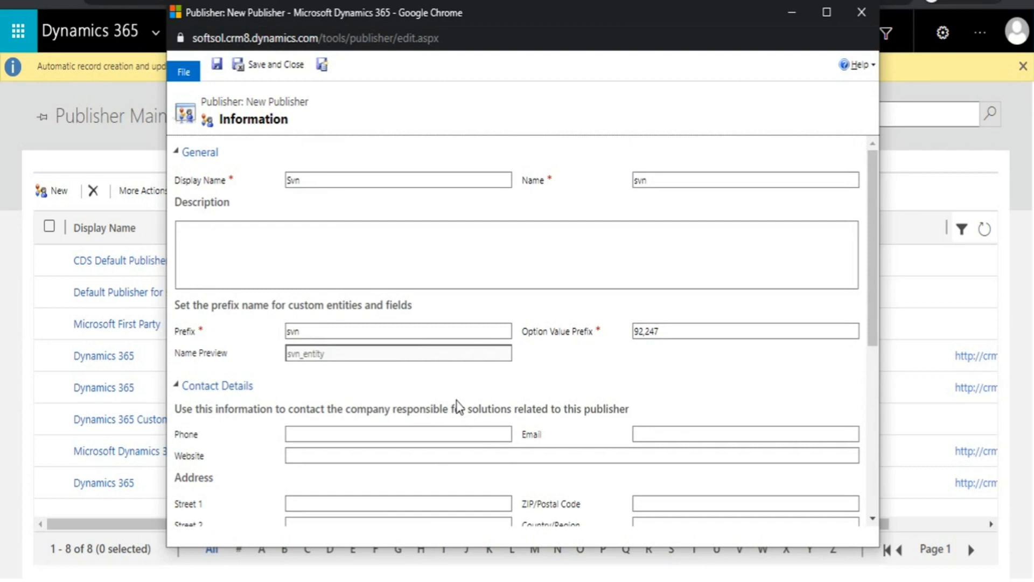
click(272, 64)
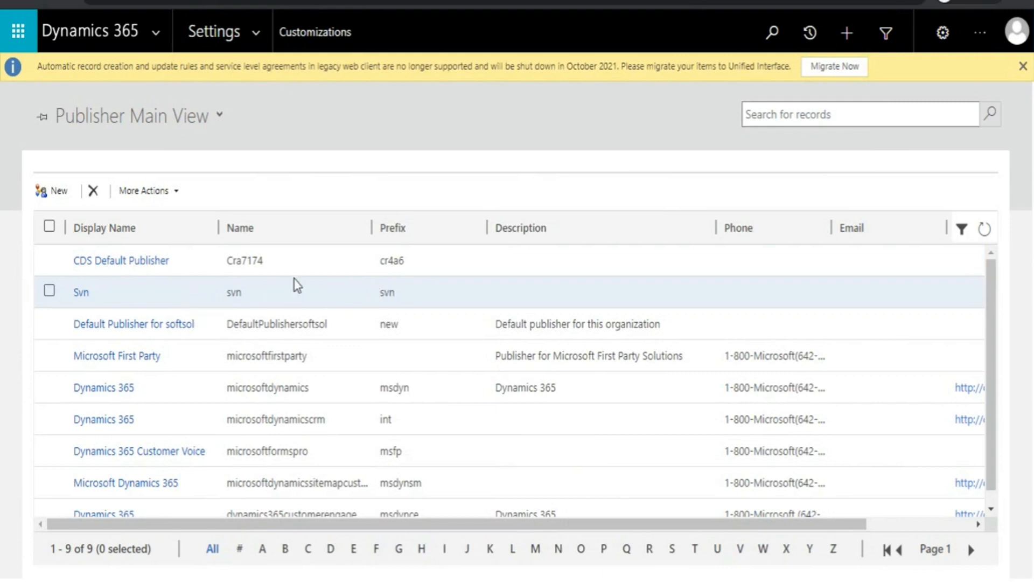
Start a new solution with the display name Dev and assign Svn as its publisher.
click(257, 30)
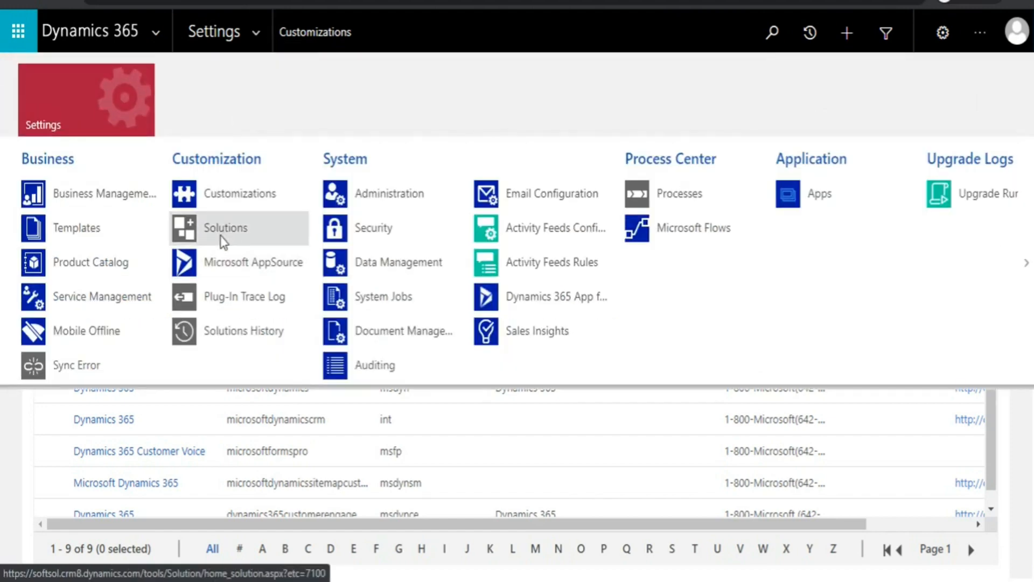
click(226, 236)
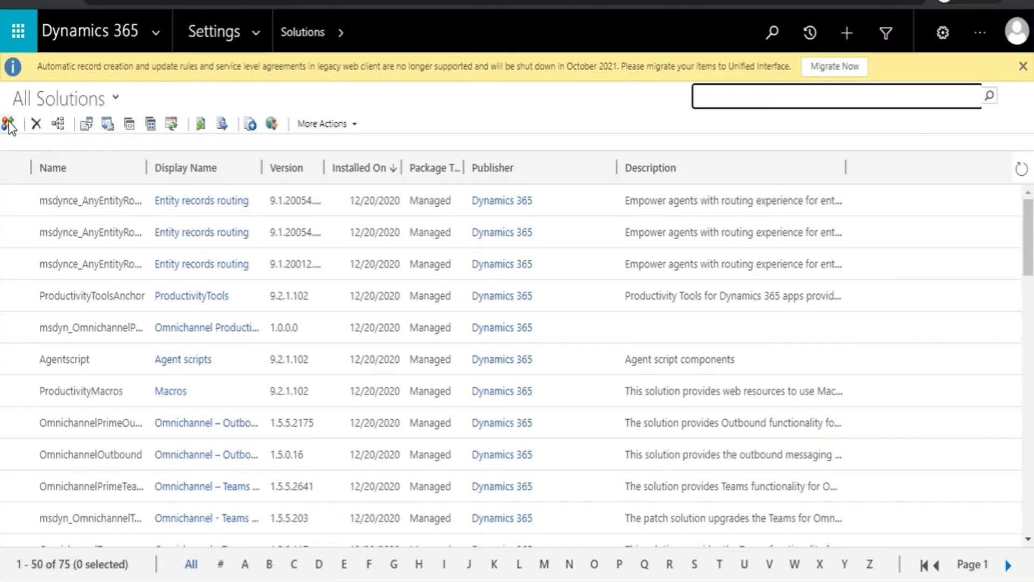
click(8, 124)
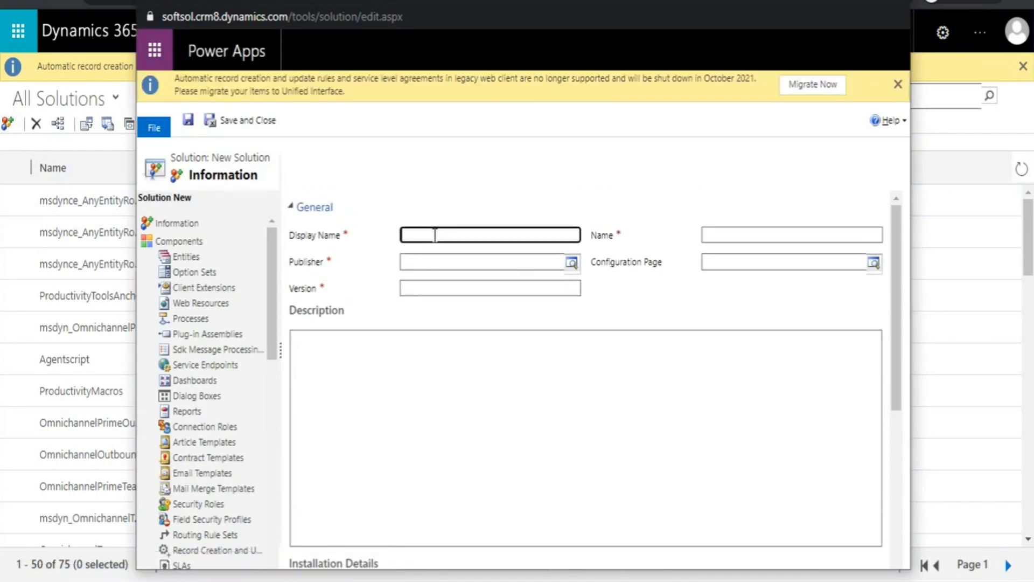
text(Dev)
click(571, 263)
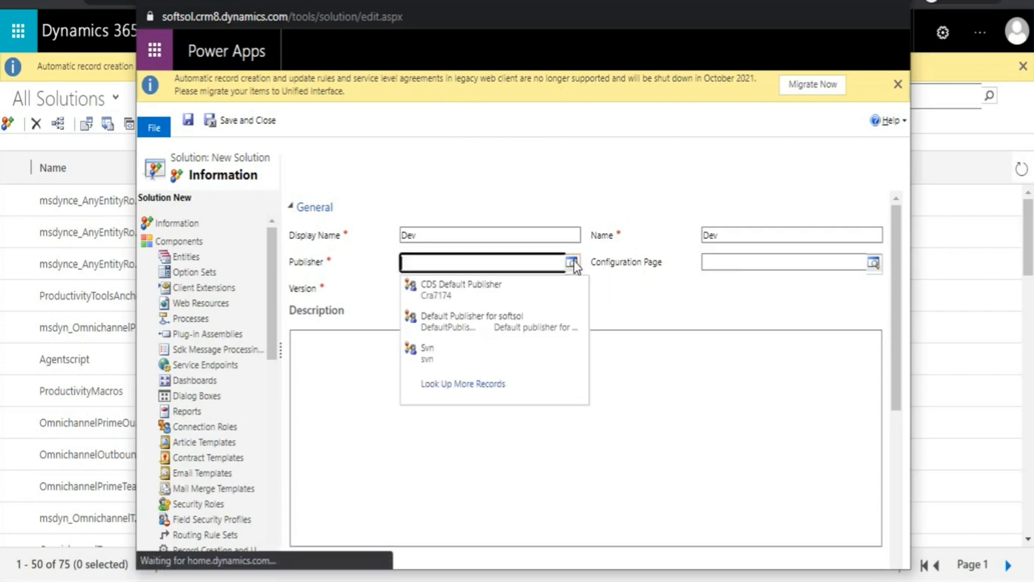
click(499, 359)
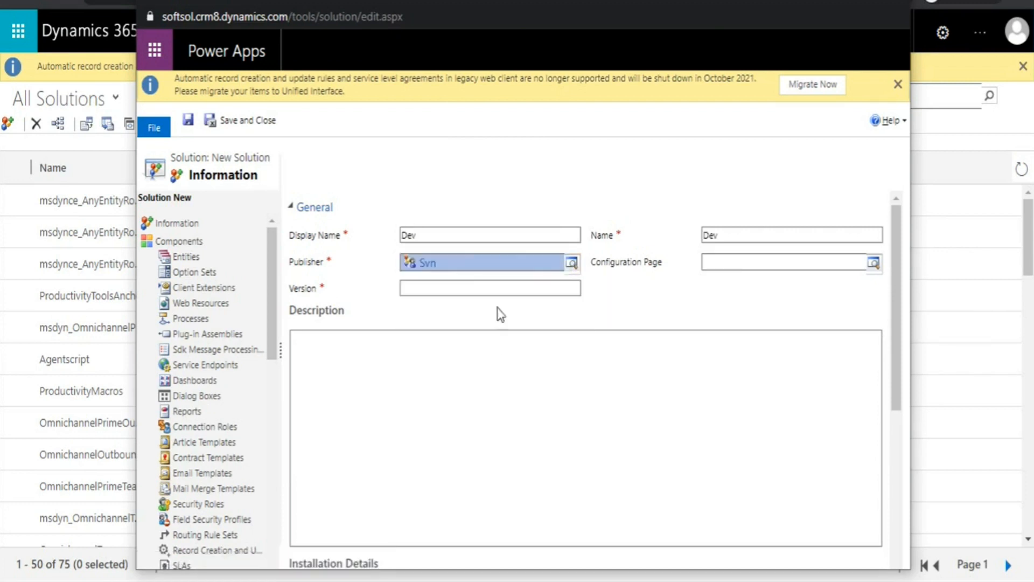
click(571, 263)
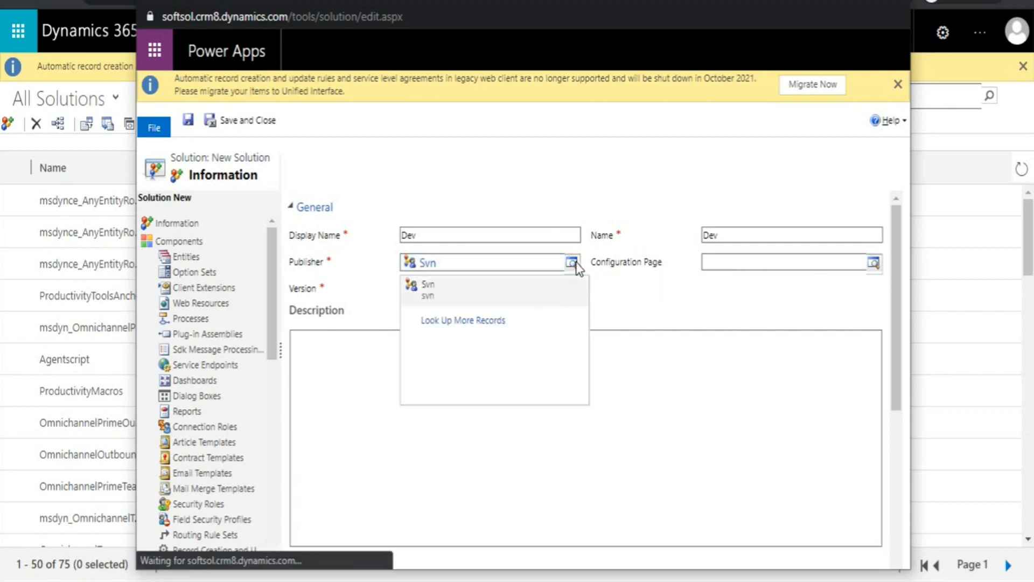
click(489, 322)
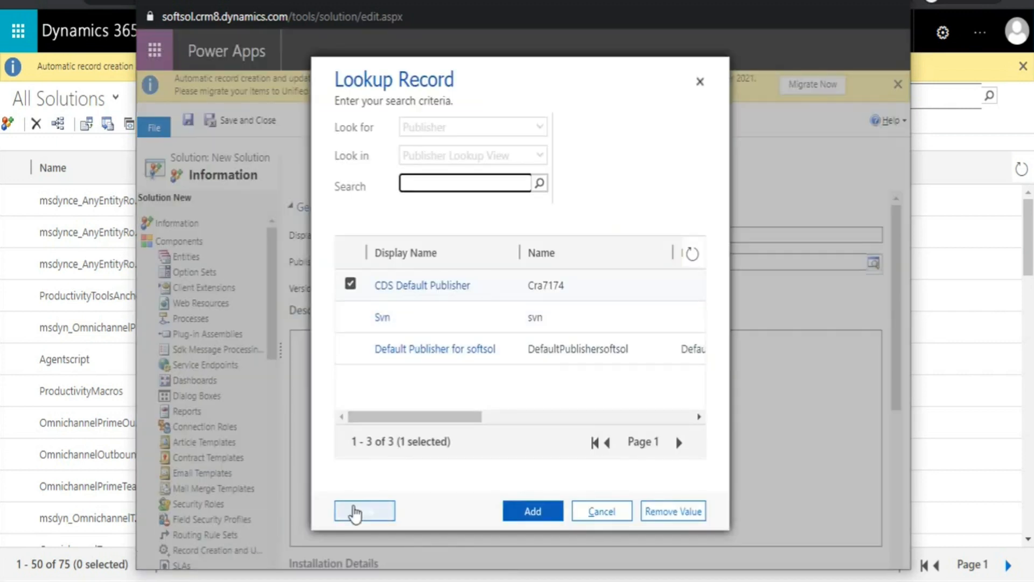
click(361, 515)
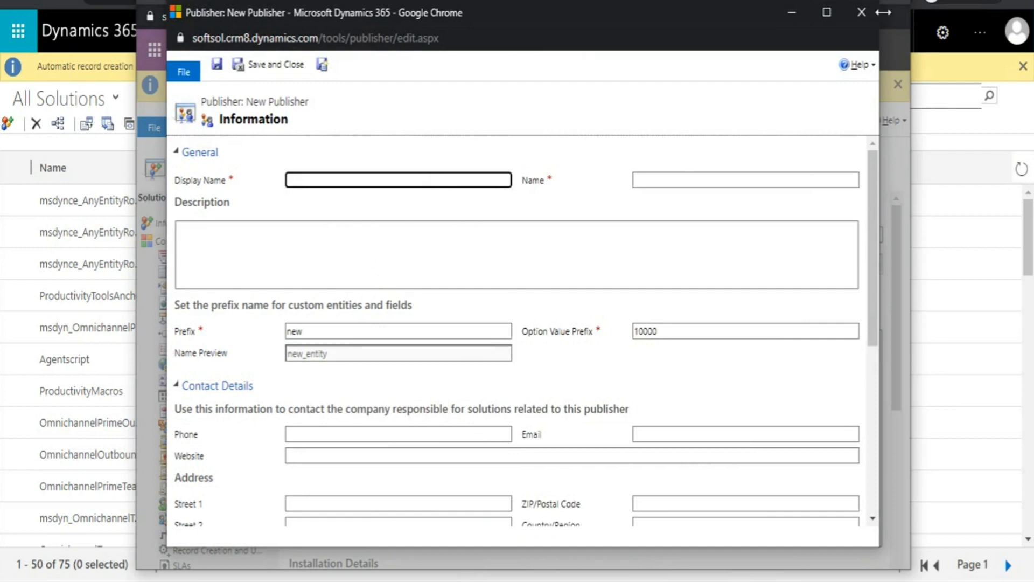
click(865, 12)
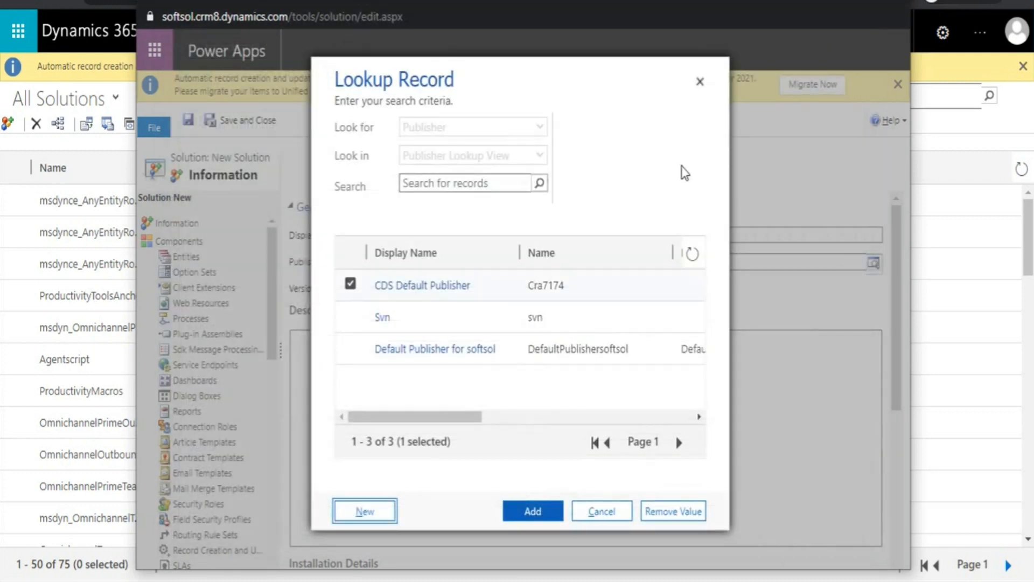
click(699, 82)
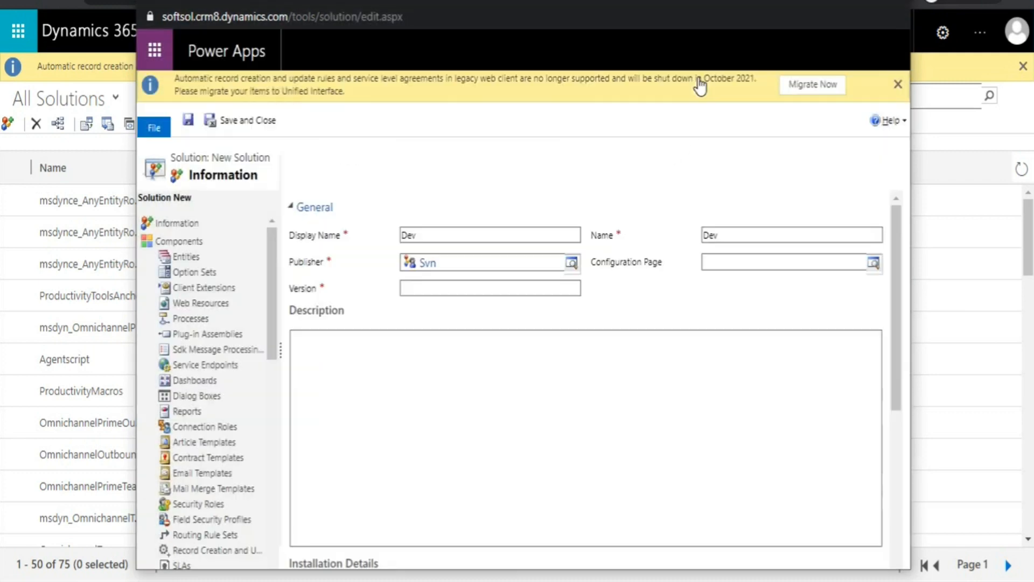
Set the Dev solution's version to 1.0.0.0, leave the description empty, and save the solution.
click(419, 287)
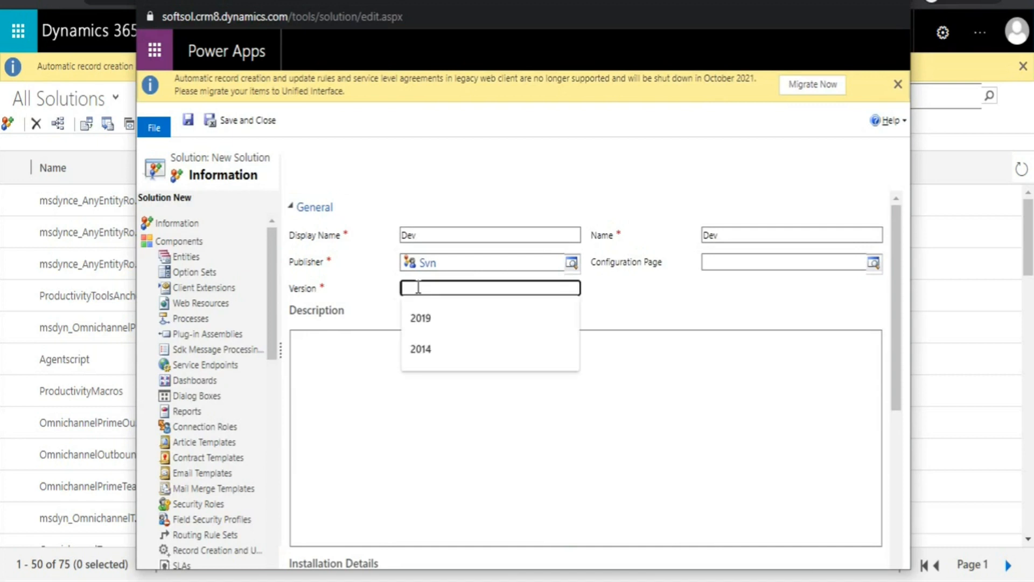
text(1.0.0.0)
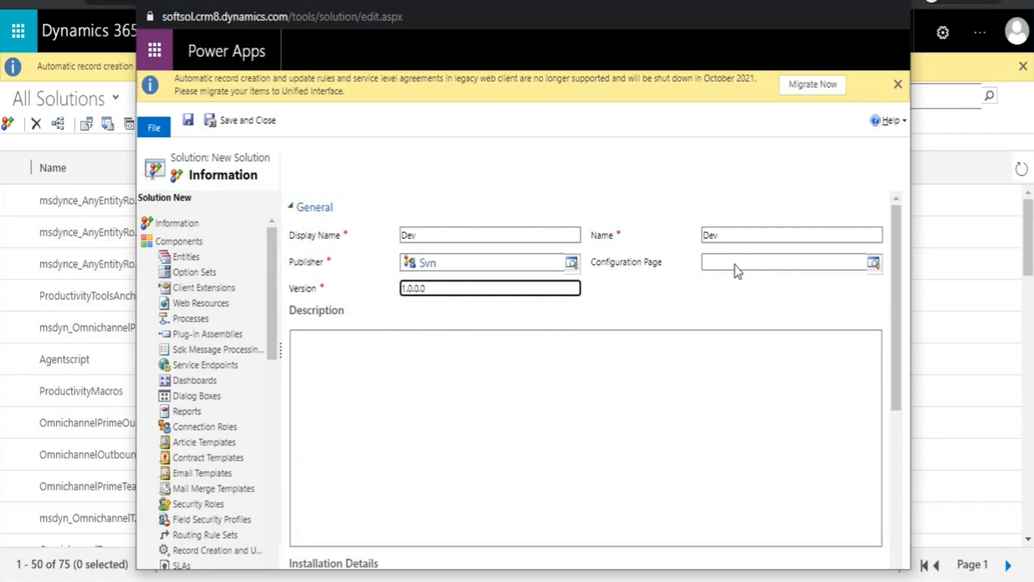
click(418, 363)
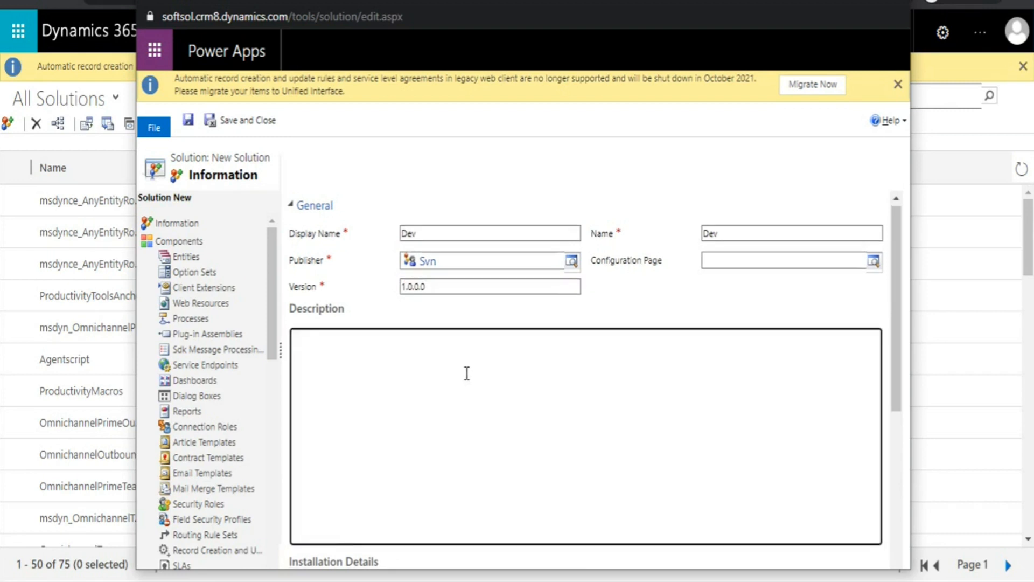
scroll(466, 372, down, 5)
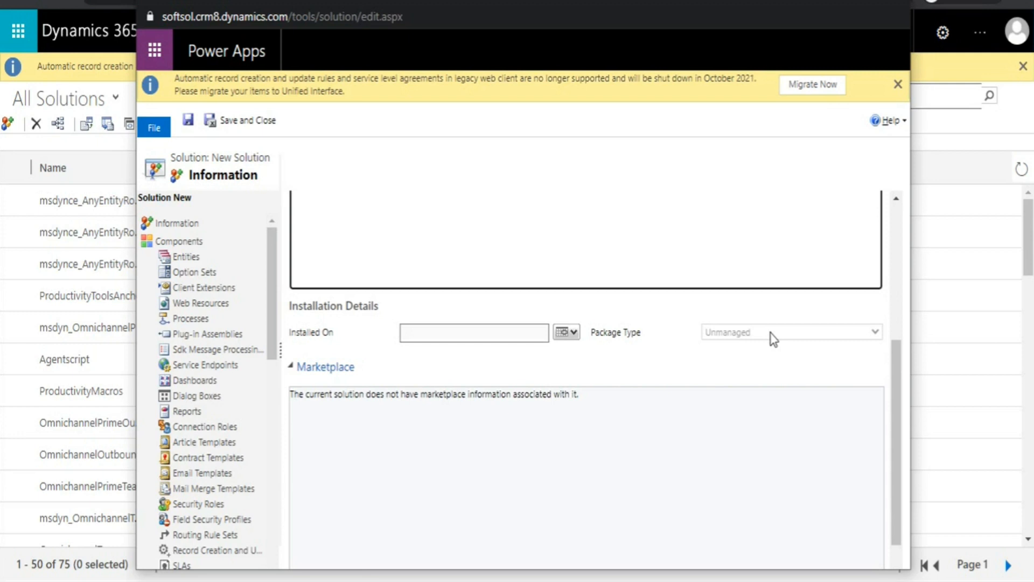
scroll(771, 341, up, 5)
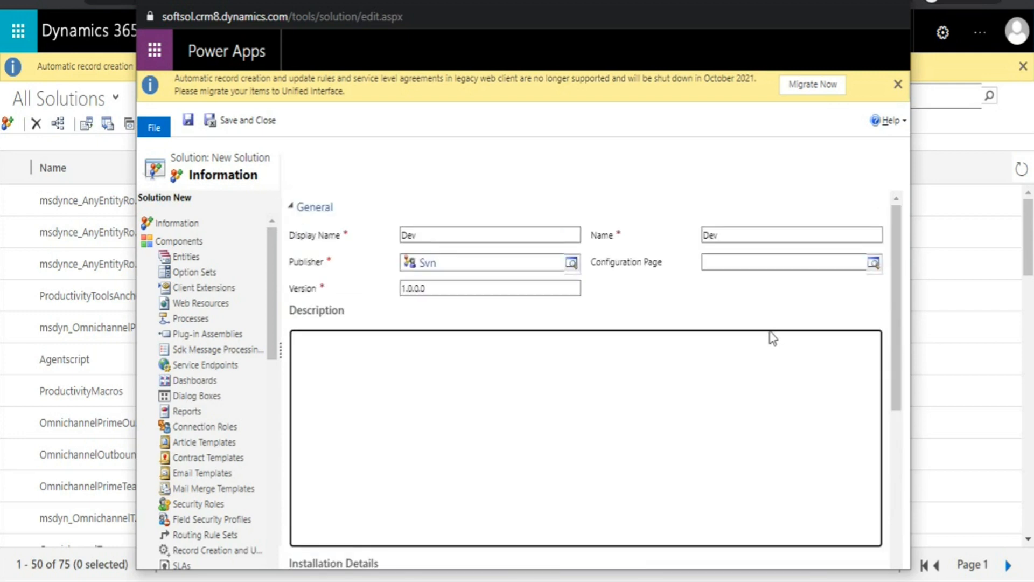
click(188, 129)
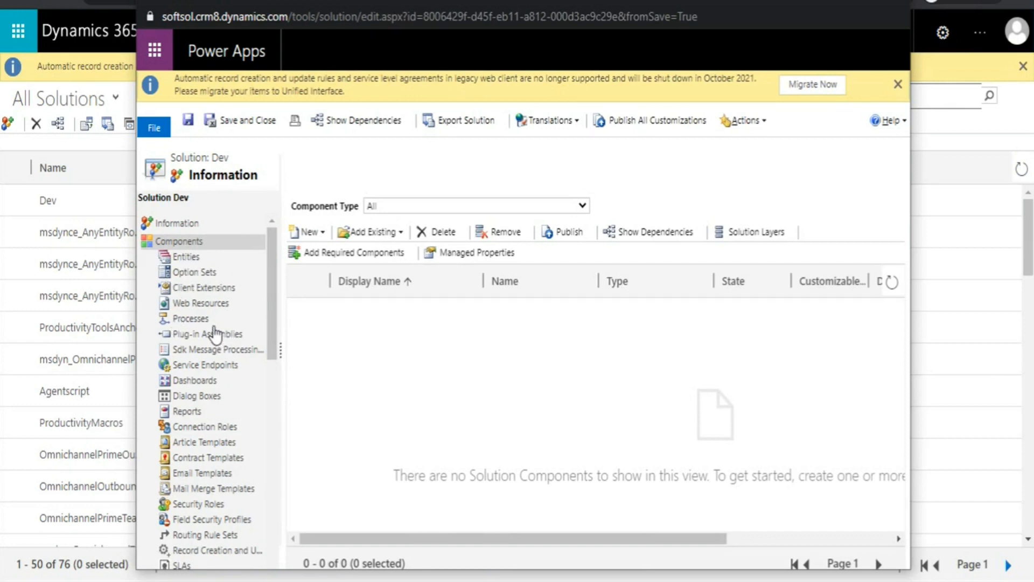
Add the existing Account entity with its entity metadata to the Dev solution, without selecting any forms or other assets.
scroll(206, 522, down, 10)
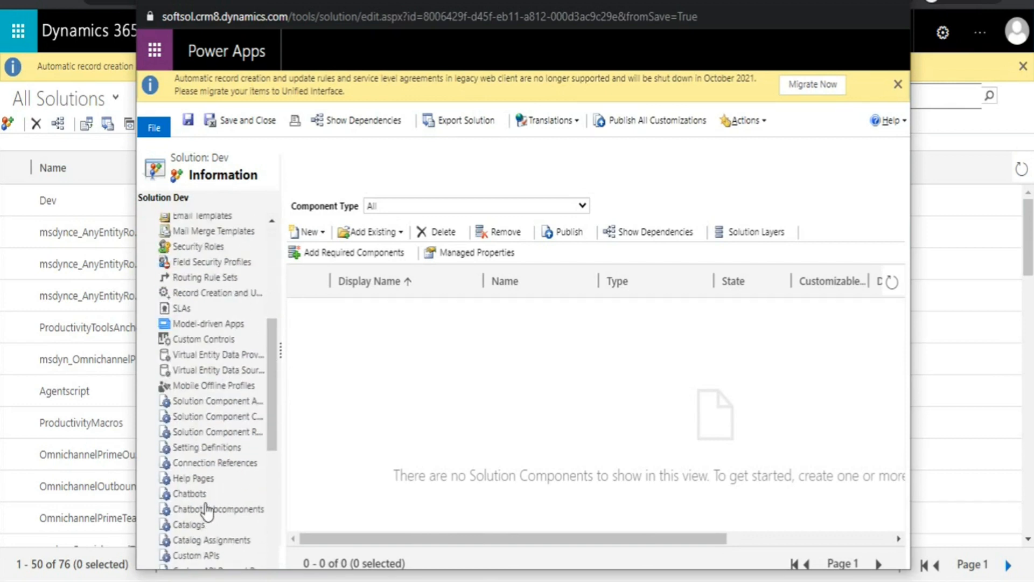
scroll(204, 509, up, 5)
scroll(207, 509, up, 5)
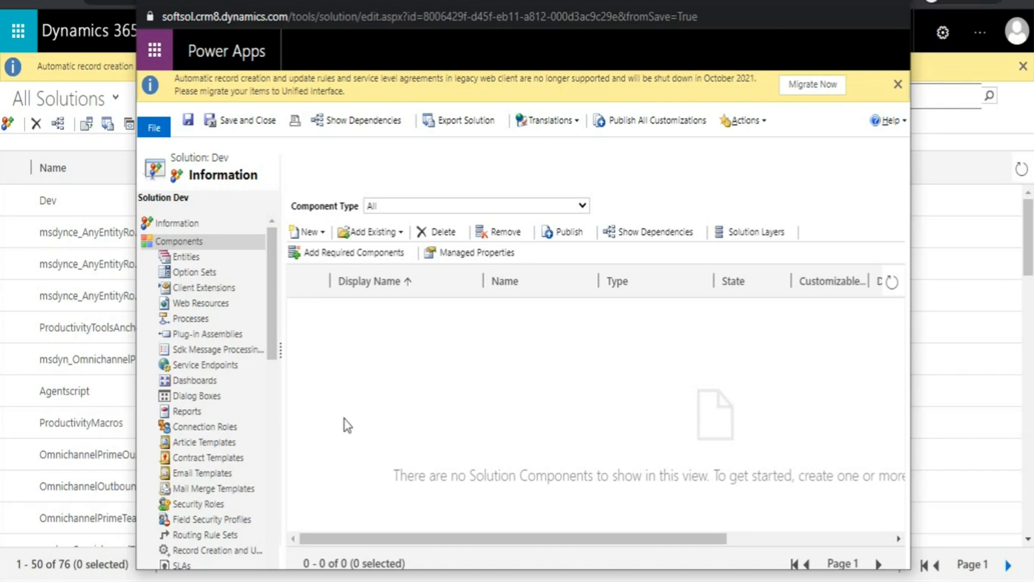
click(398, 233)
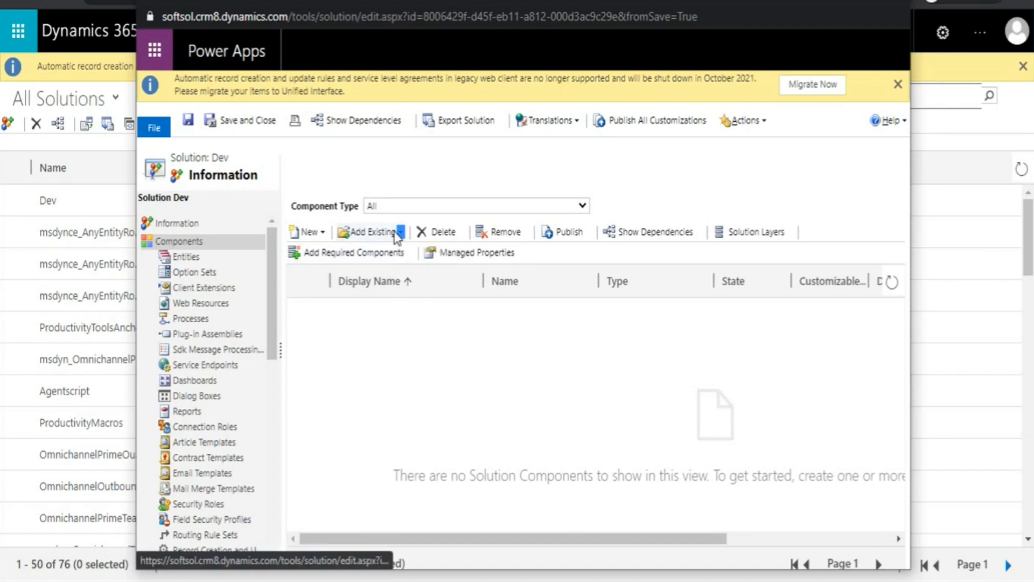
click(400, 257)
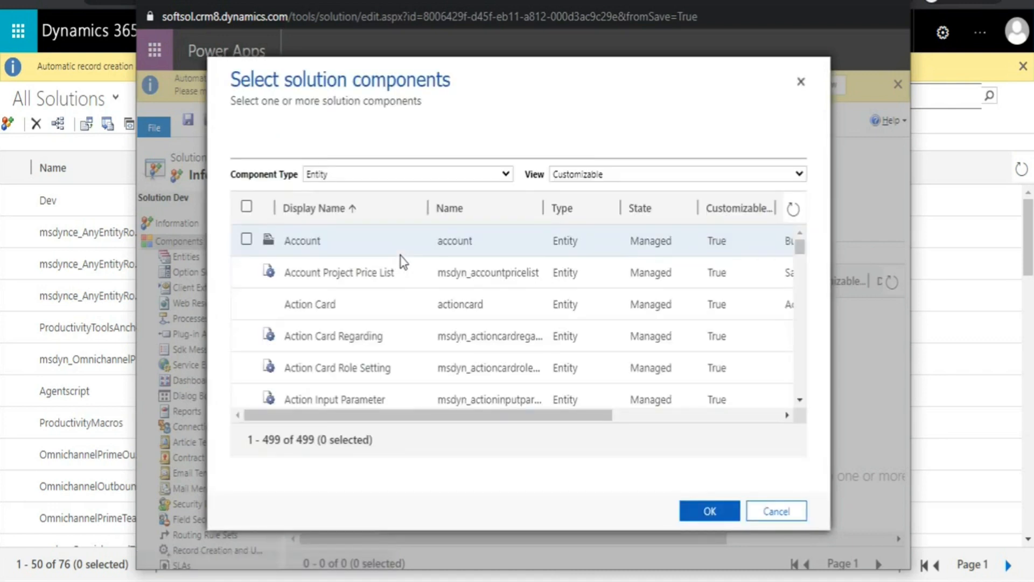
double_click(243, 240)
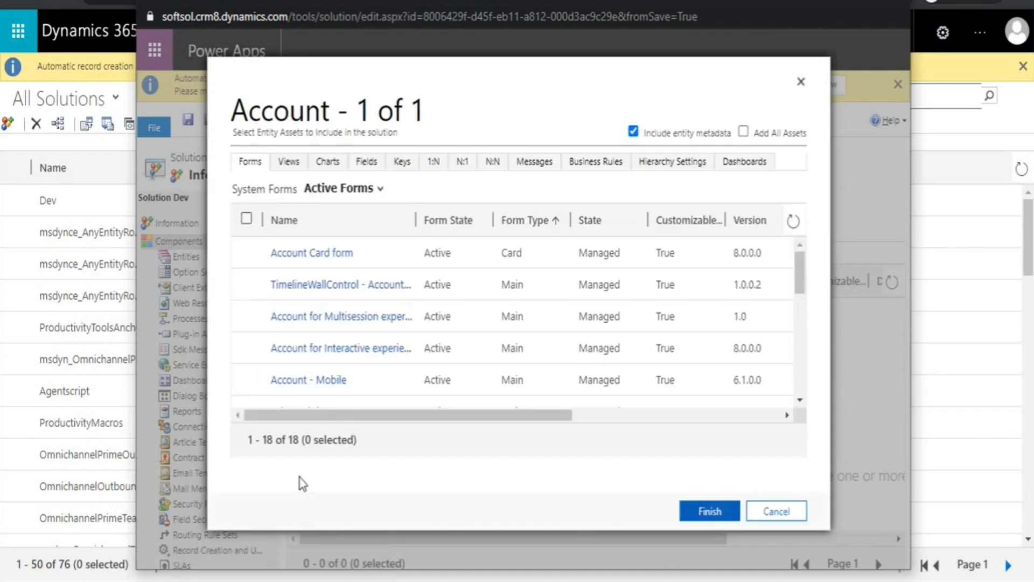
click(699, 516)
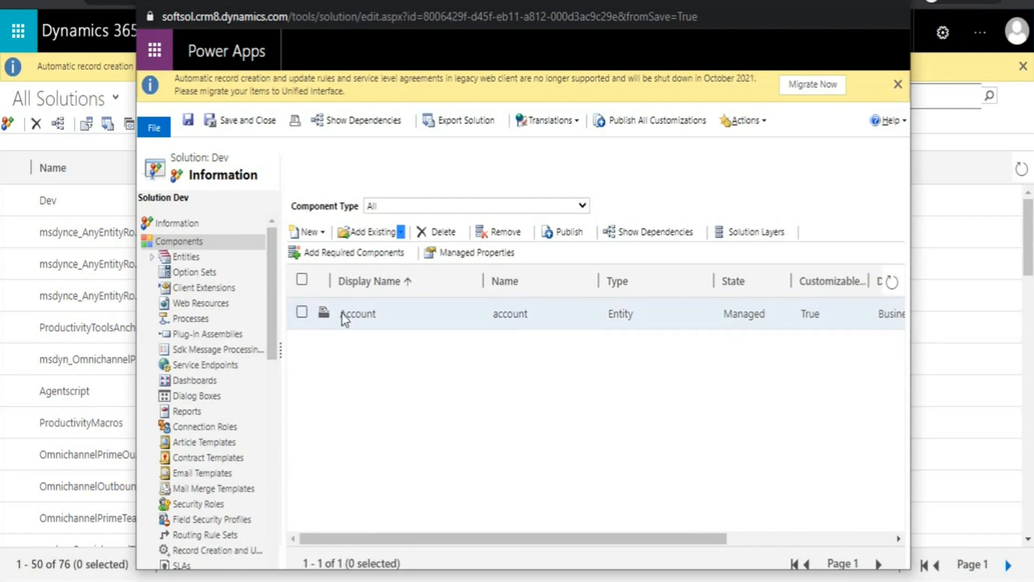
Publish the Account entity in the Dev solution, then save and close the solution.
click(302, 312)
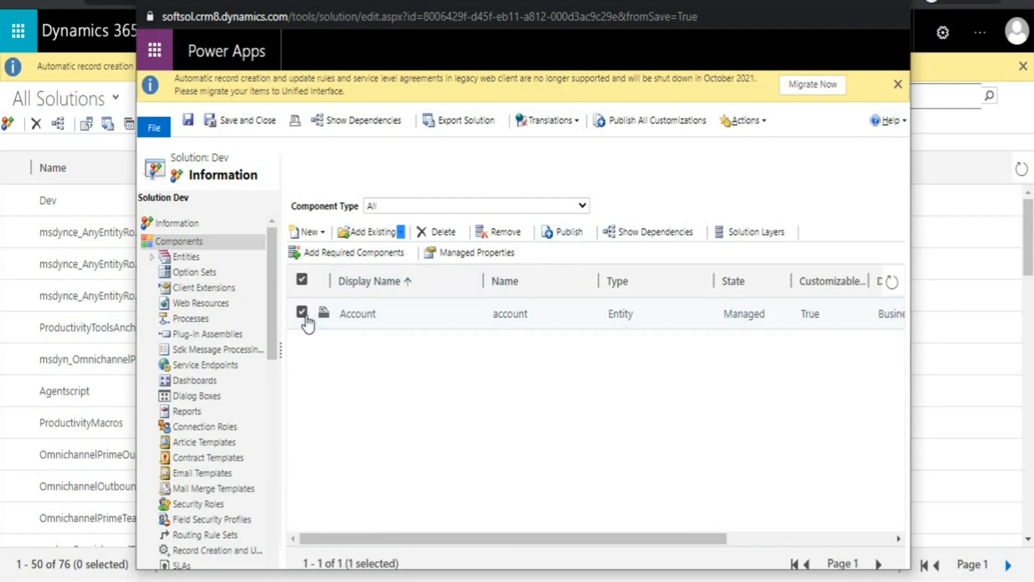
click(577, 237)
click(255, 124)
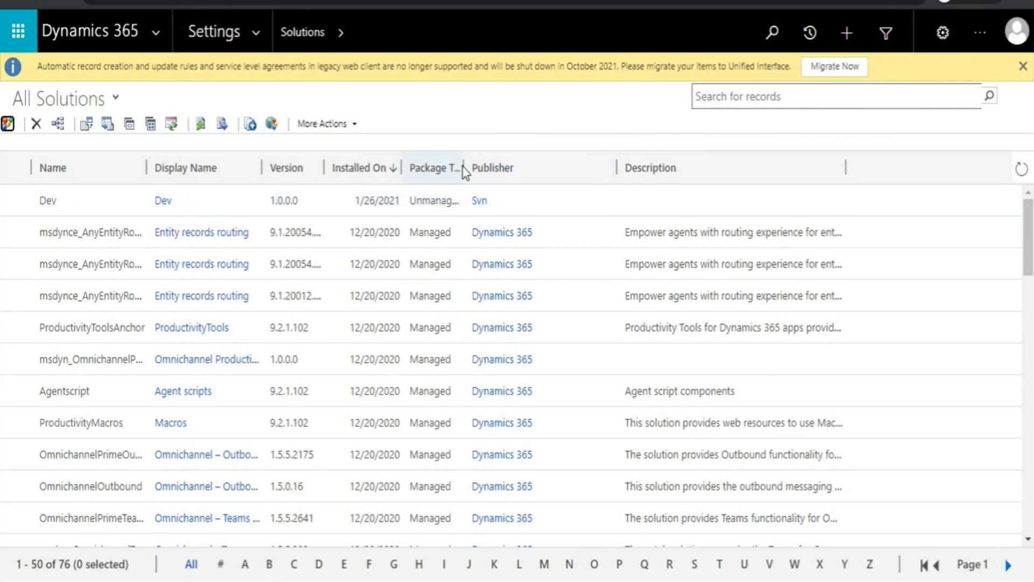
Export the Dev solution as an unmanaged package without including any system settings.
drag(462, 167, 505, 170)
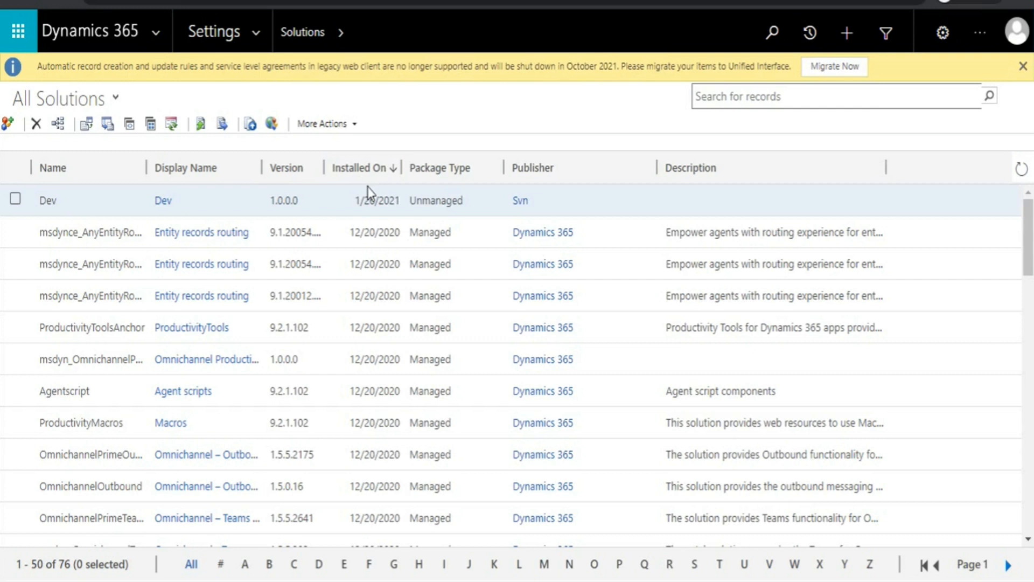
click(15, 199)
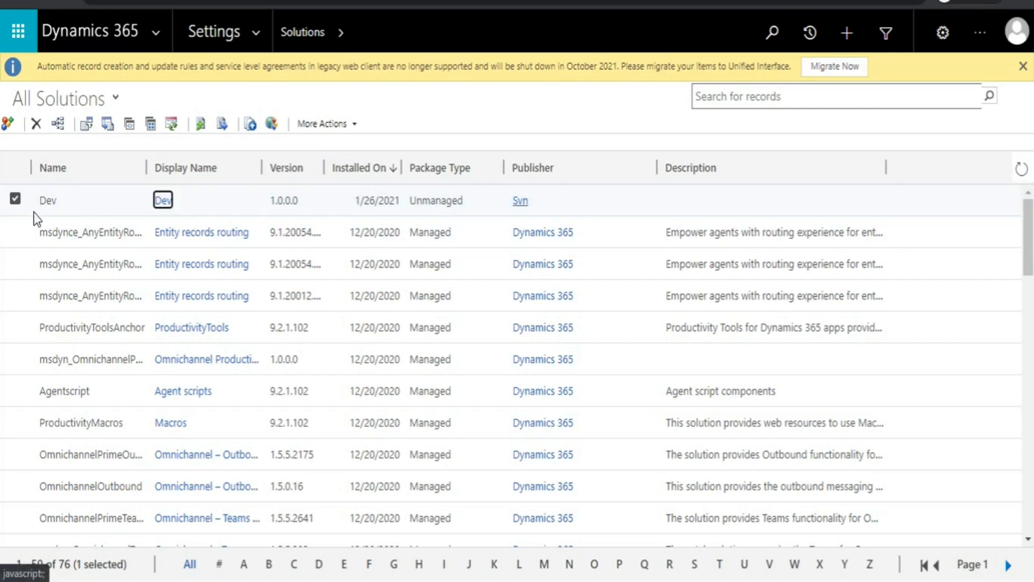
click(107, 123)
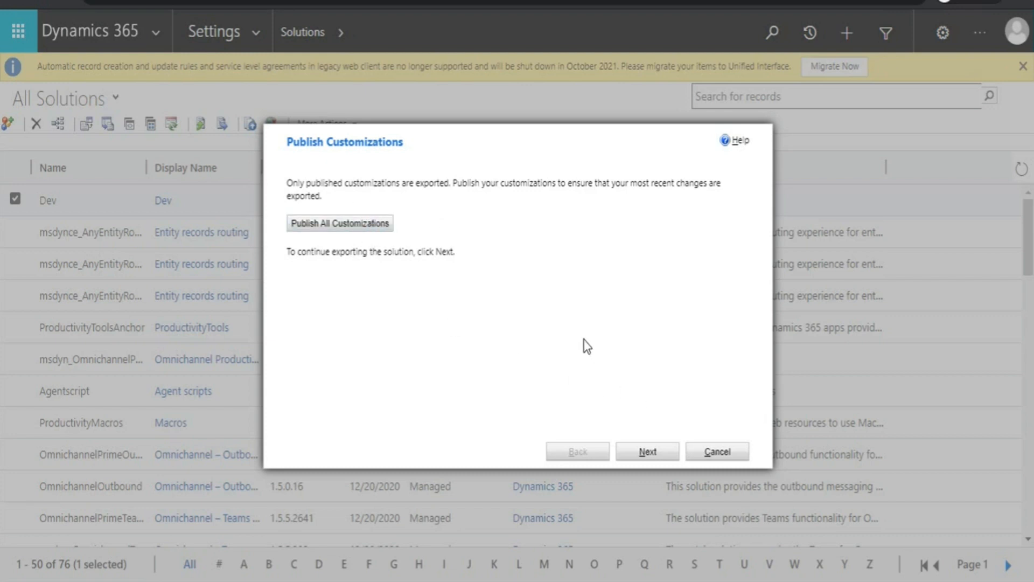
click(648, 452)
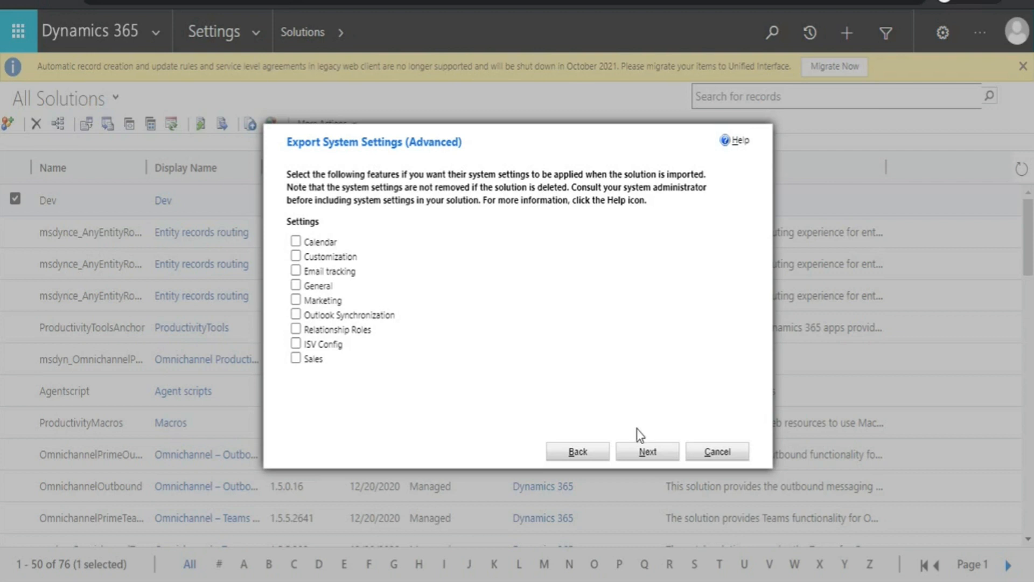
click(644, 457)
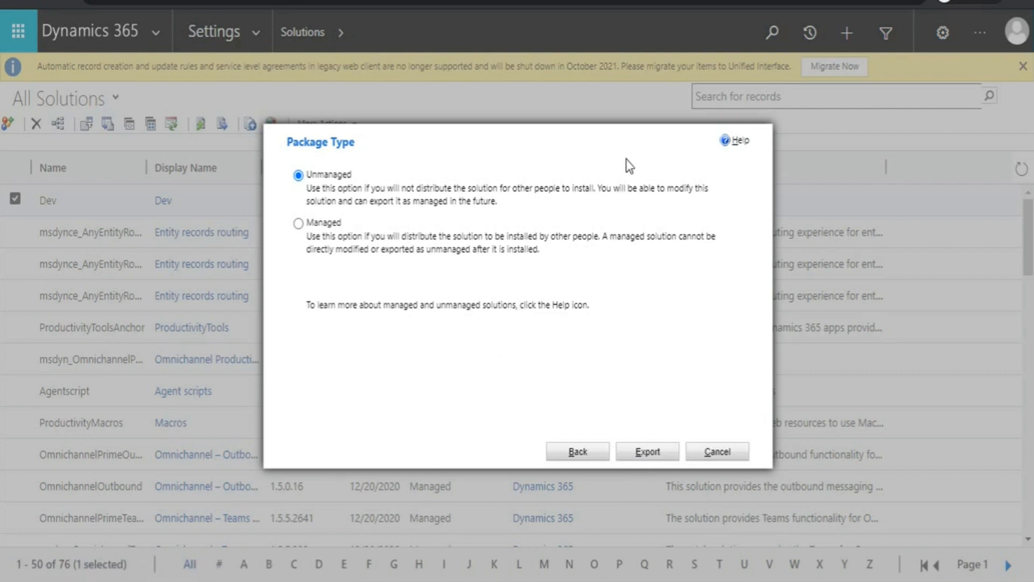
click(665, 456)
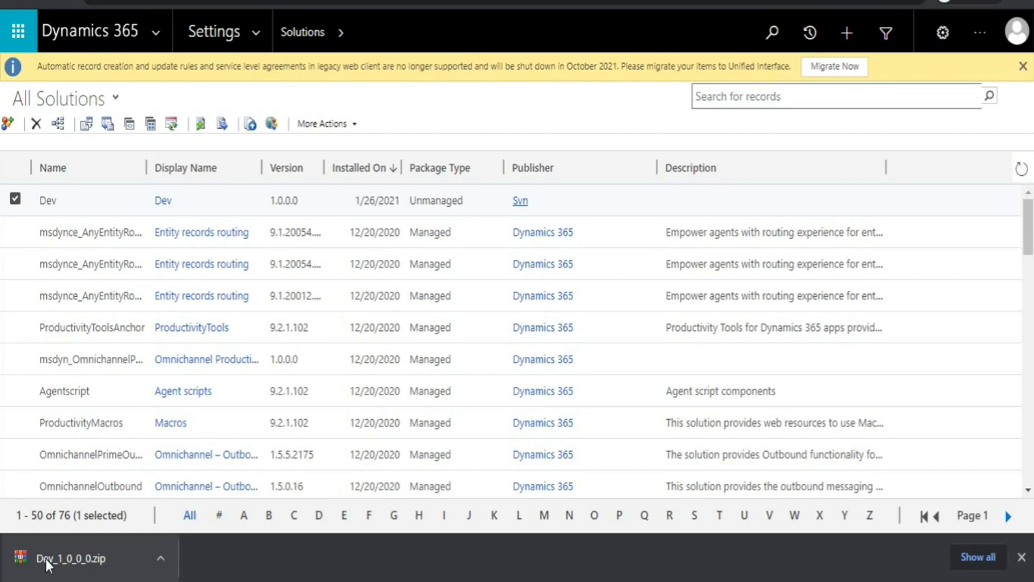
Export the Dev solution again as a managed package without including any system settings.
click(112, 128)
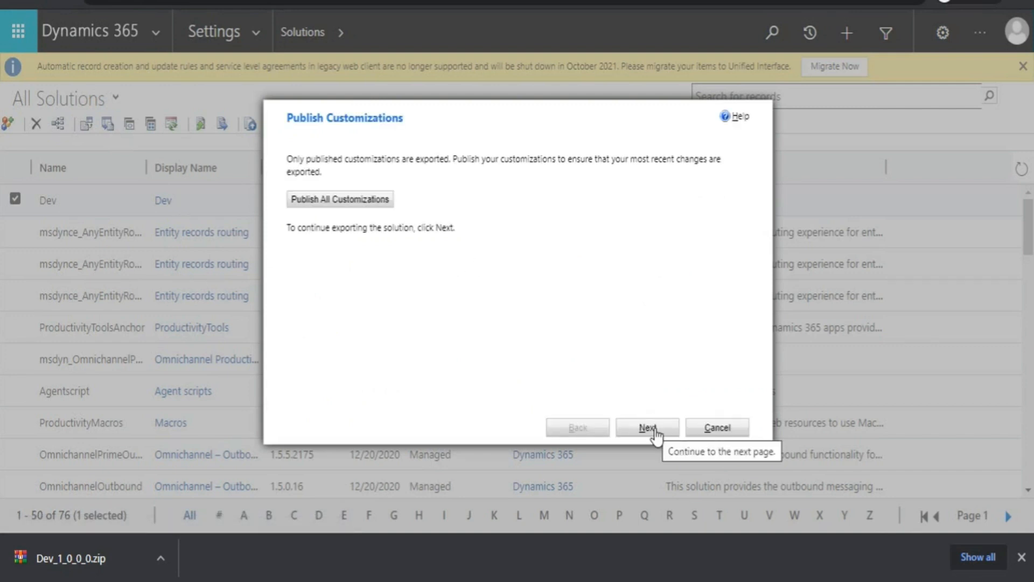
click(648, 427)
click(647, 427)
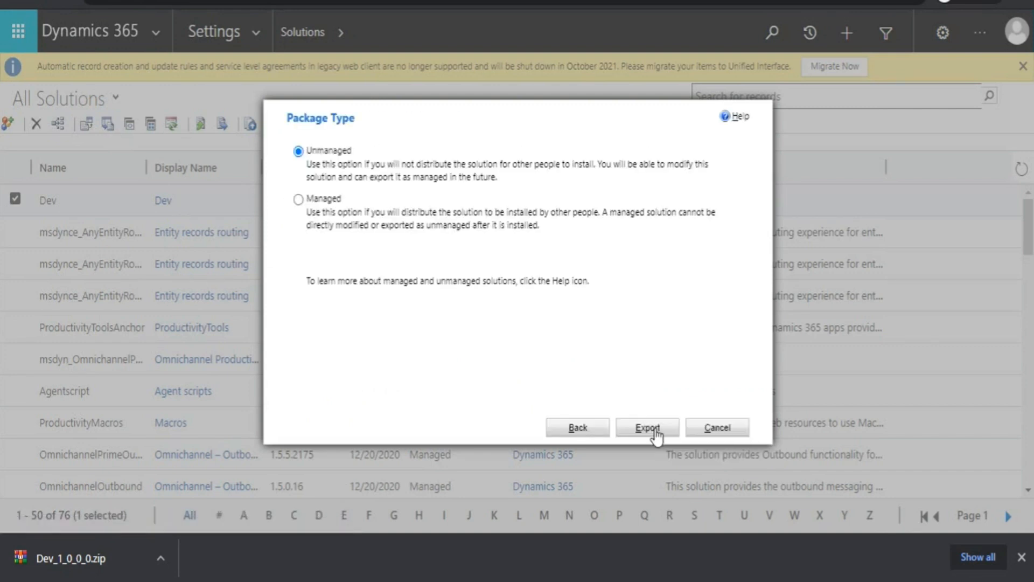
click(319, 200)
click(653, 429)
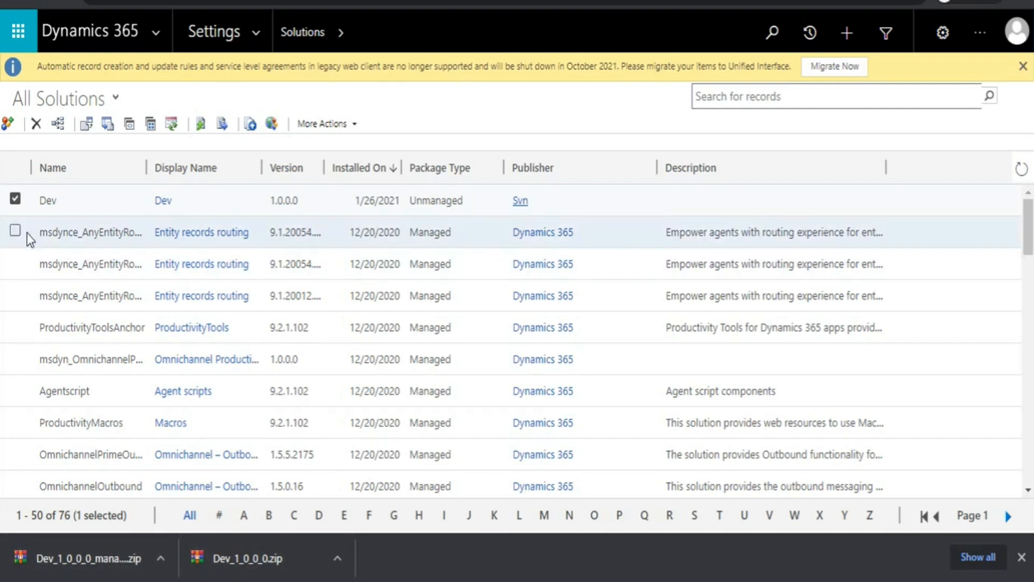
Delete the unmanaged Dev solution and import Dev_1_0_0_0_managed.zip from Downloads in its place.
click(36, 126)
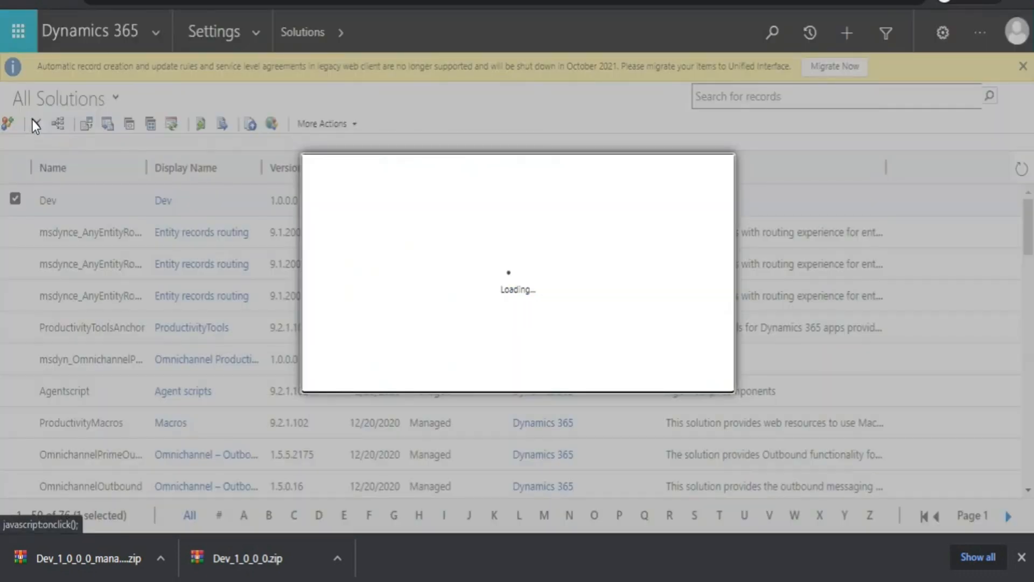
click(612, 377)
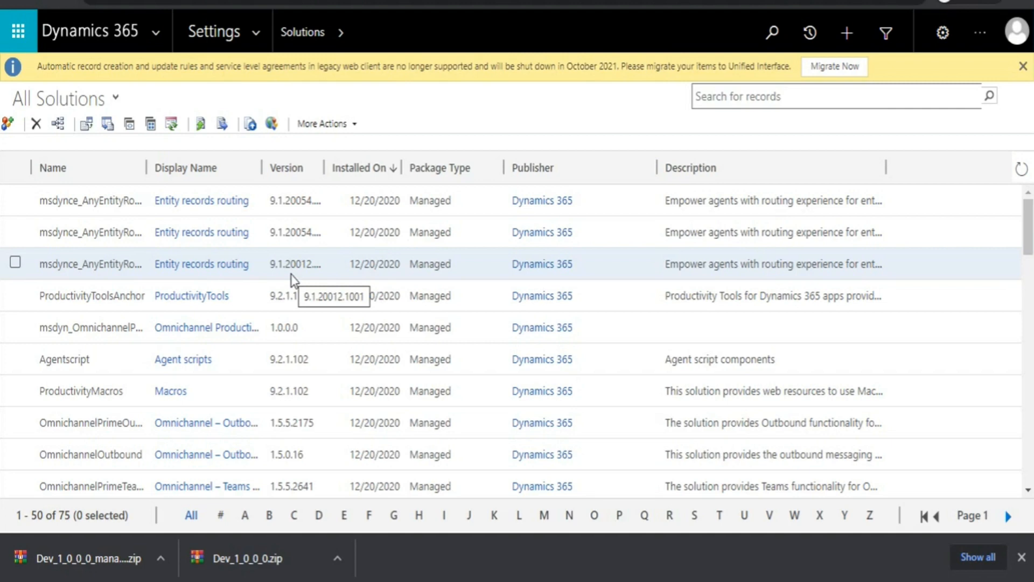
click(87, 131)
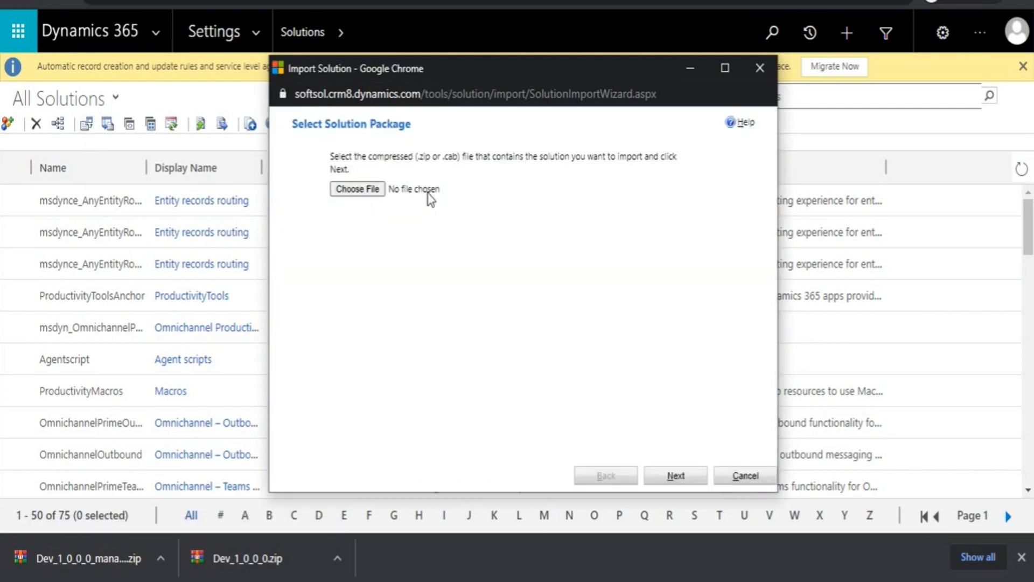
click(371, 188)
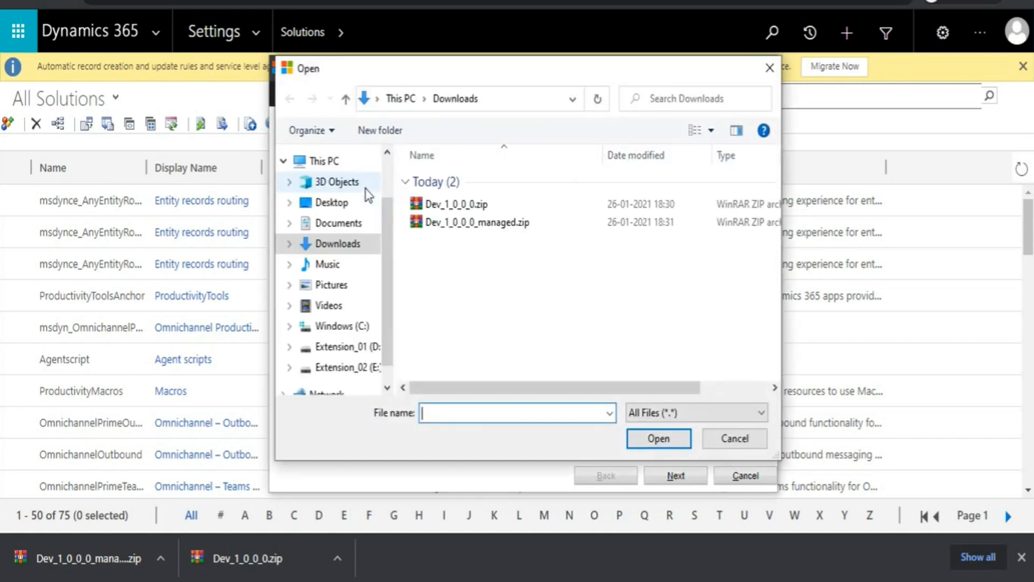
click(436, 225)
click(672, 445)
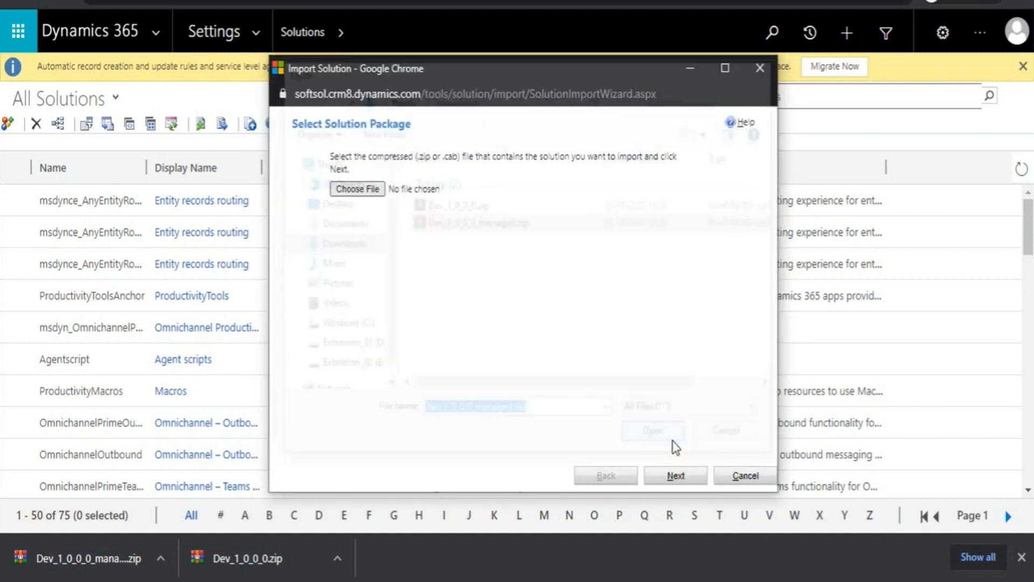
click(676, 476)
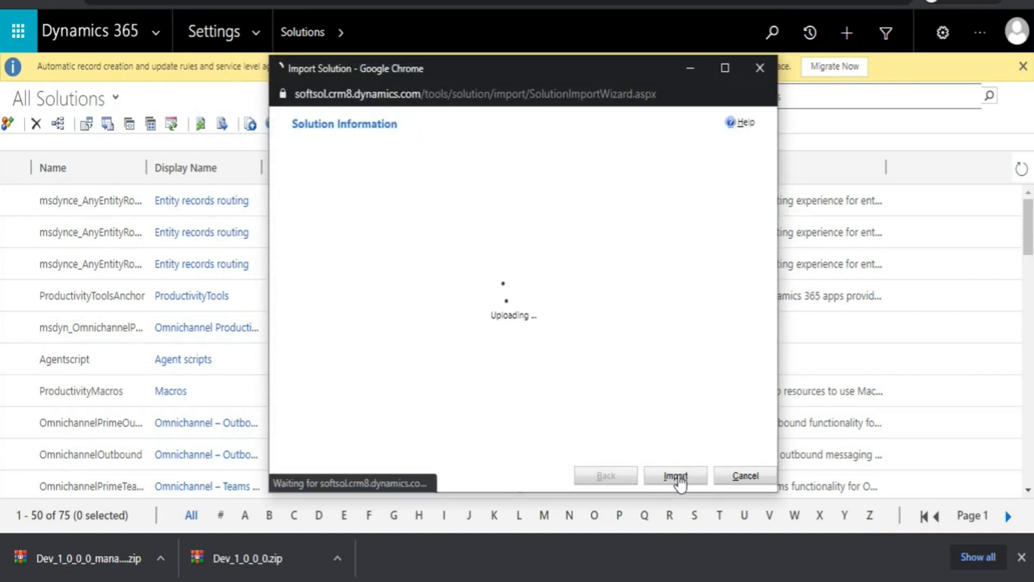
click(677, 476)
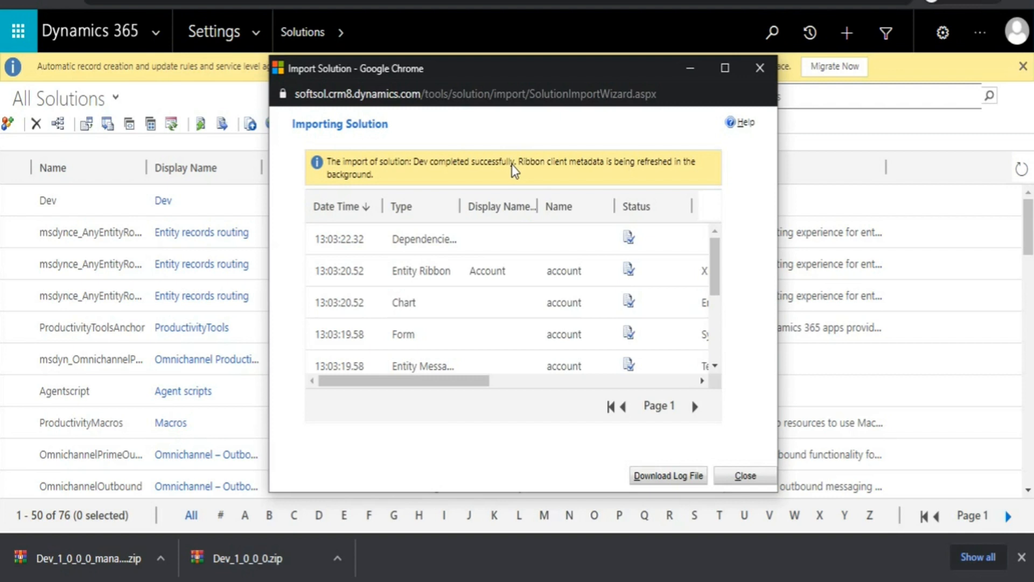
click(745, 476)
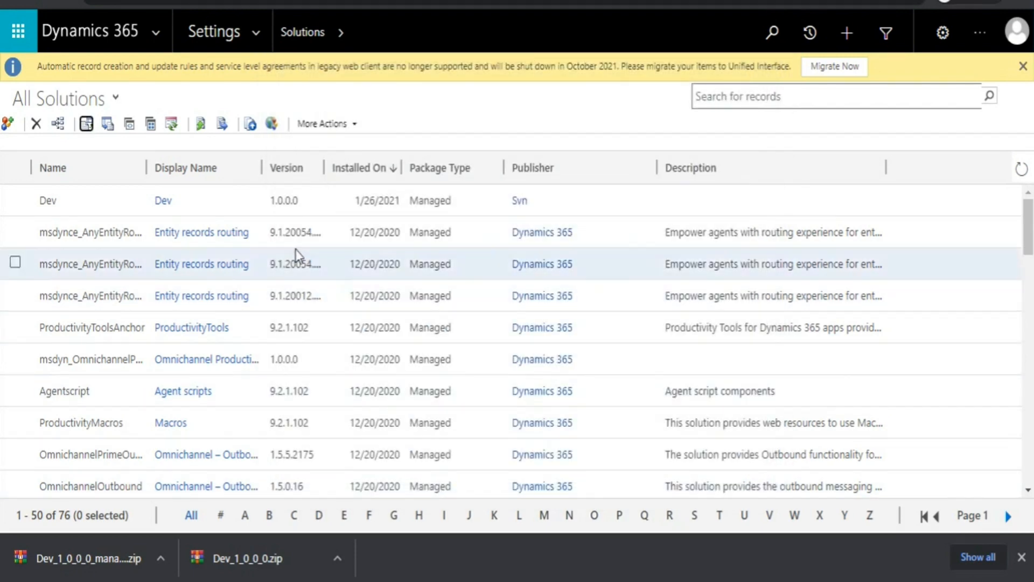
Review the components of the managed Dev solution, close it, and uninstall that solution.
click(162, 201)
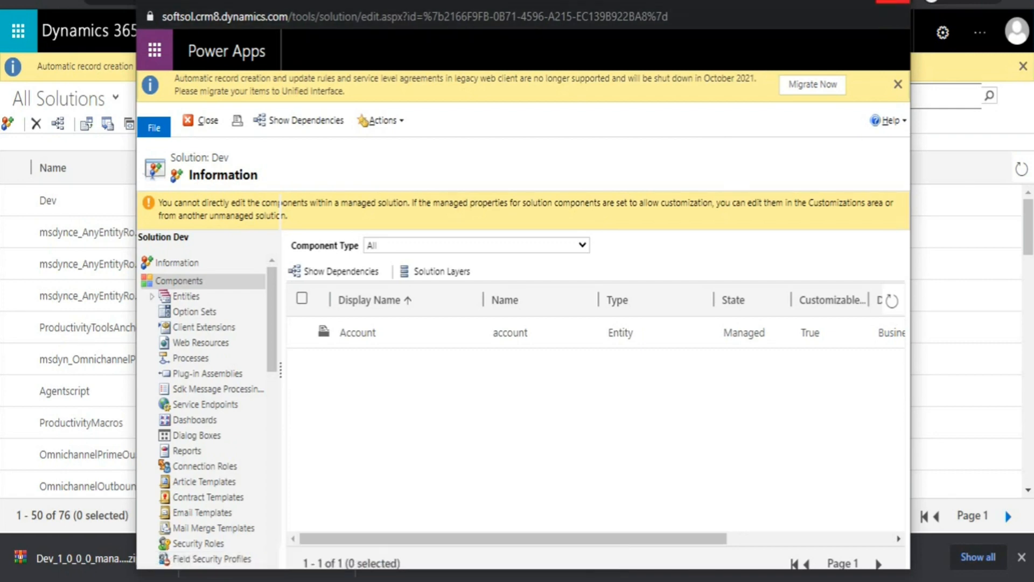
click(893, 2)
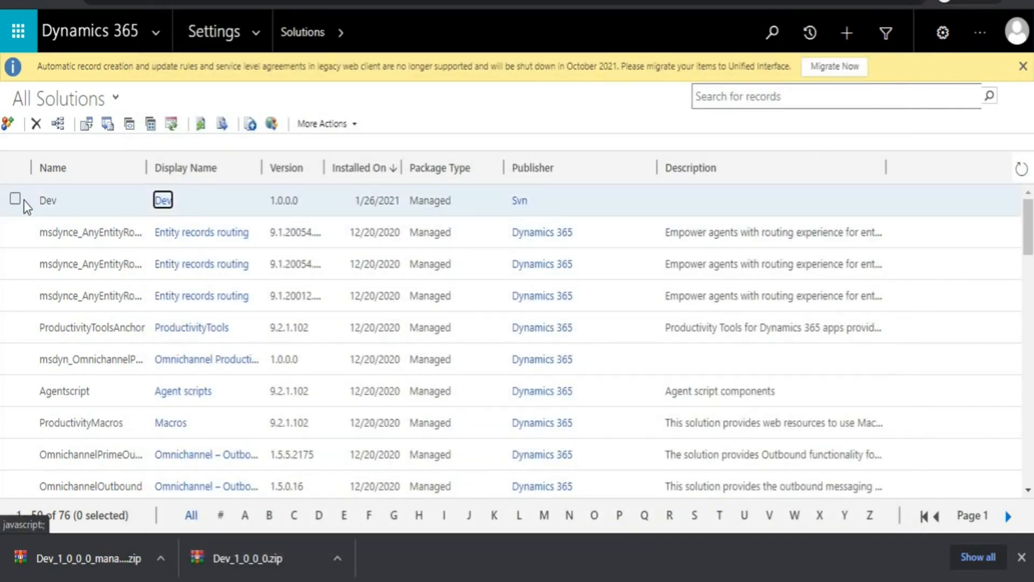
click(15, 200)
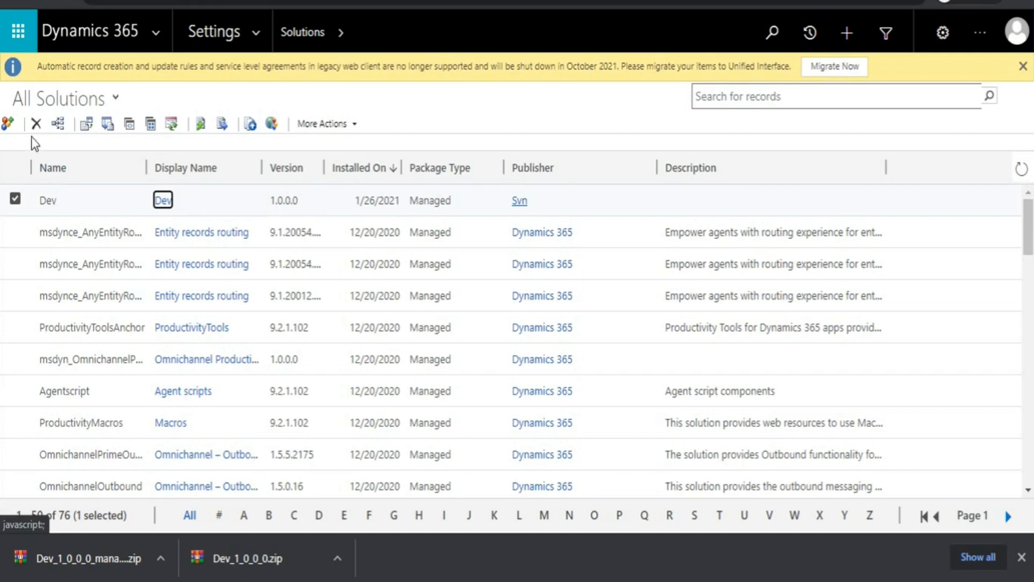
click(37, 124)
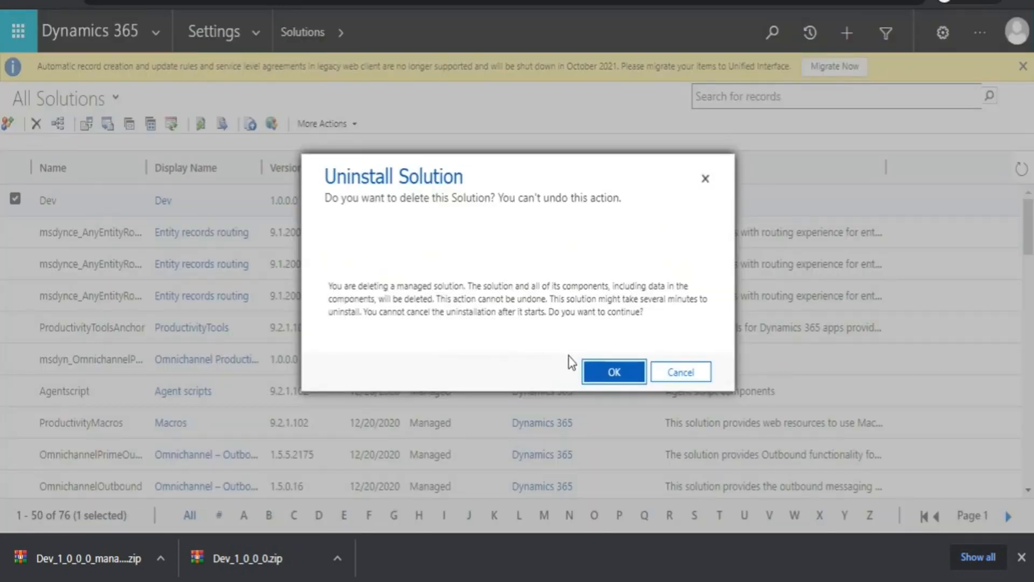
click(611, 372)
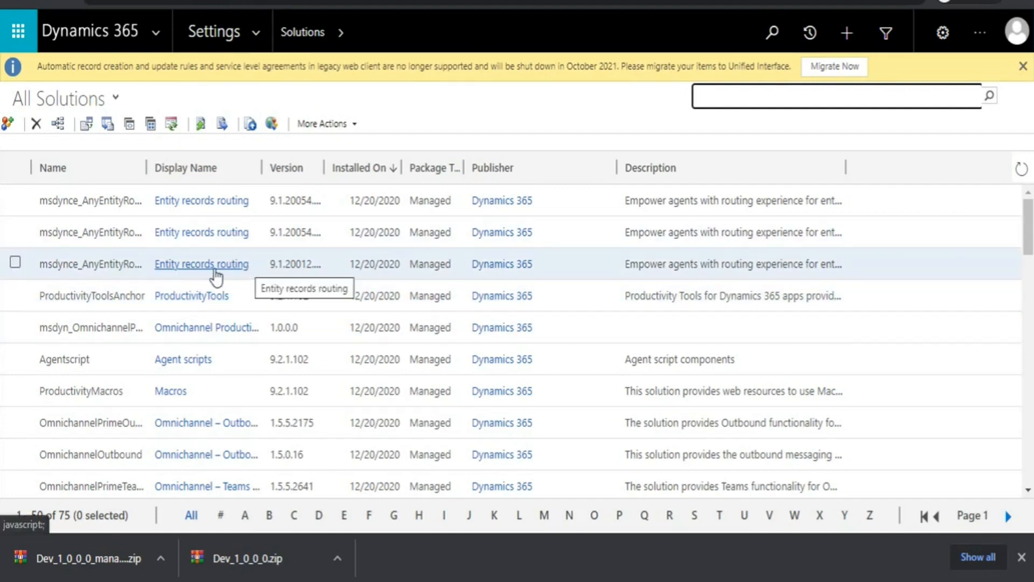
Import the unmanaged solution package Dev_1_0_0_0.zip from Downloads.
click(89, 124)
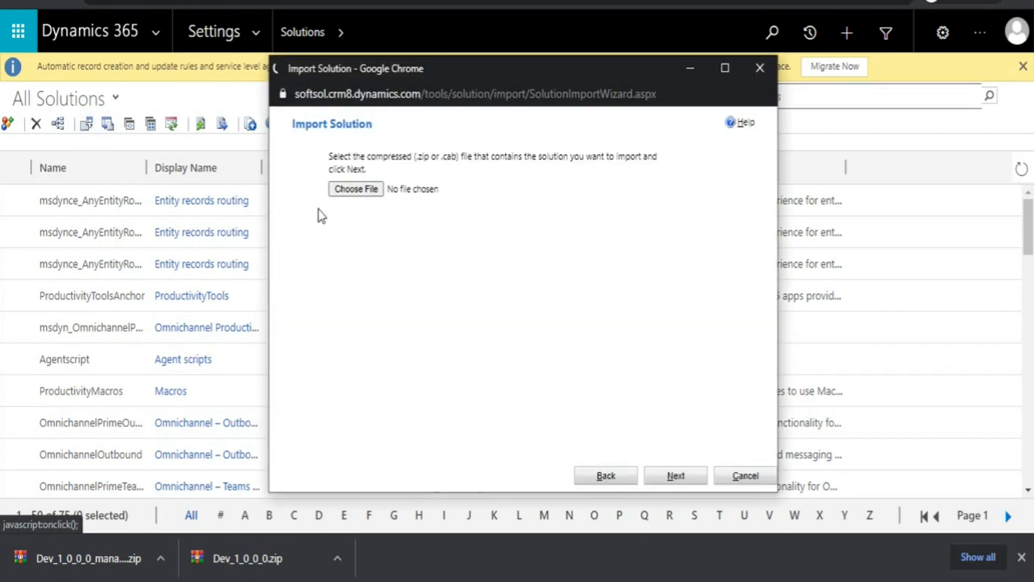
click(348, 190)
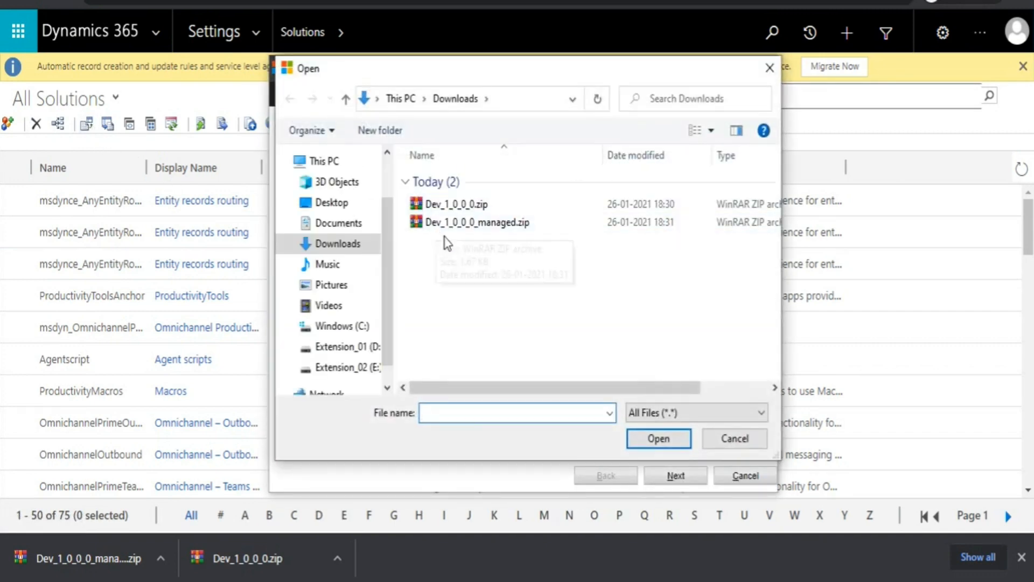
click(473, 206)
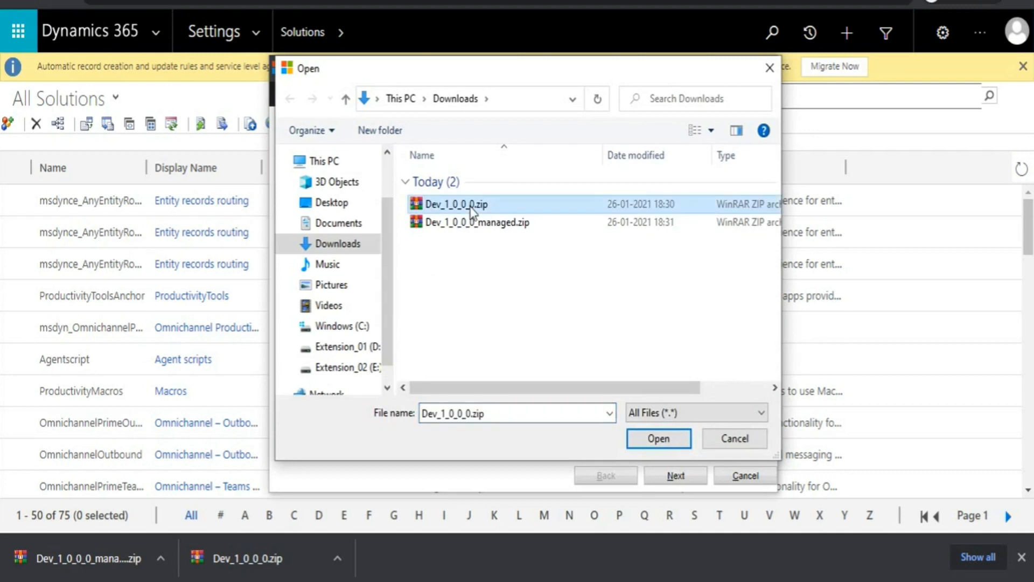
click(652, 437)
click(668, 474)
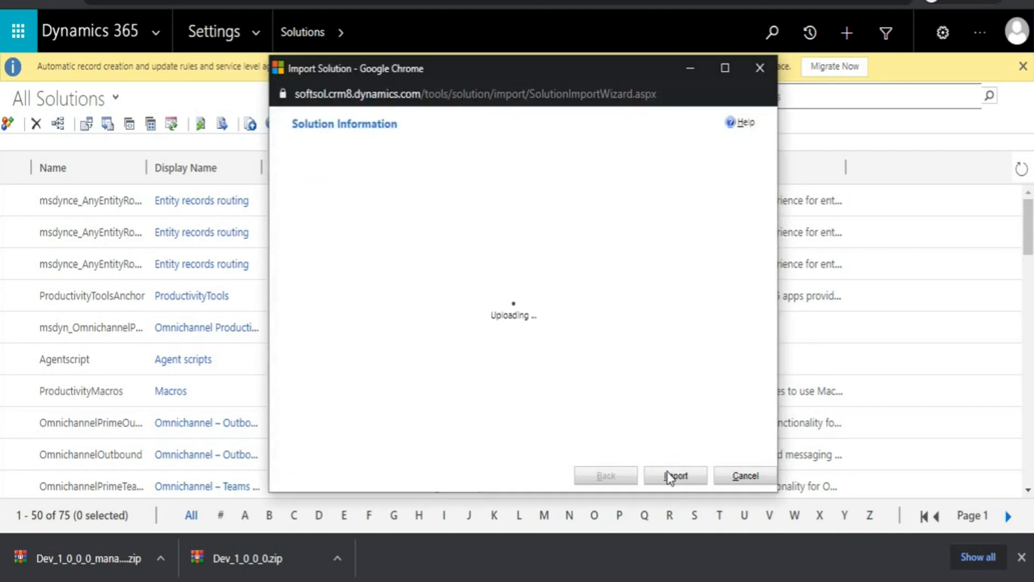
click(673, 476)
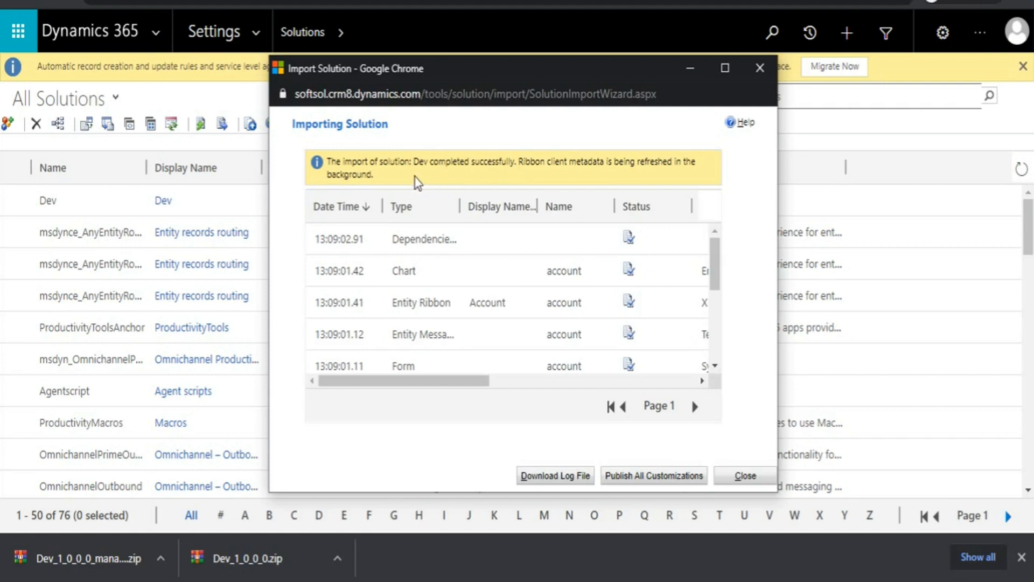
Close the import results, review the imported Dev solution's components and the existing component types that can be added, and close the solution.
click(746, 476)
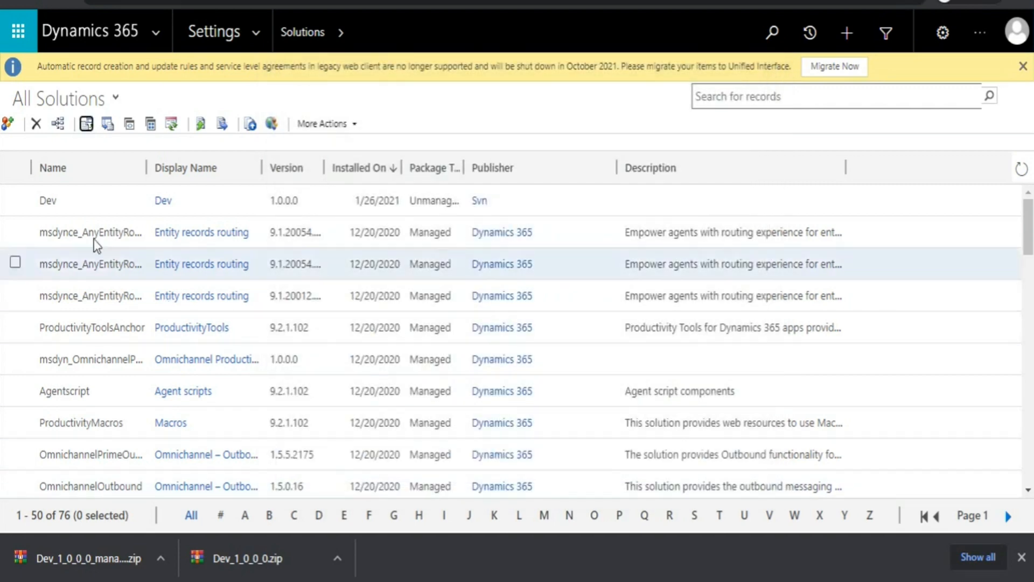
click(160, 203)
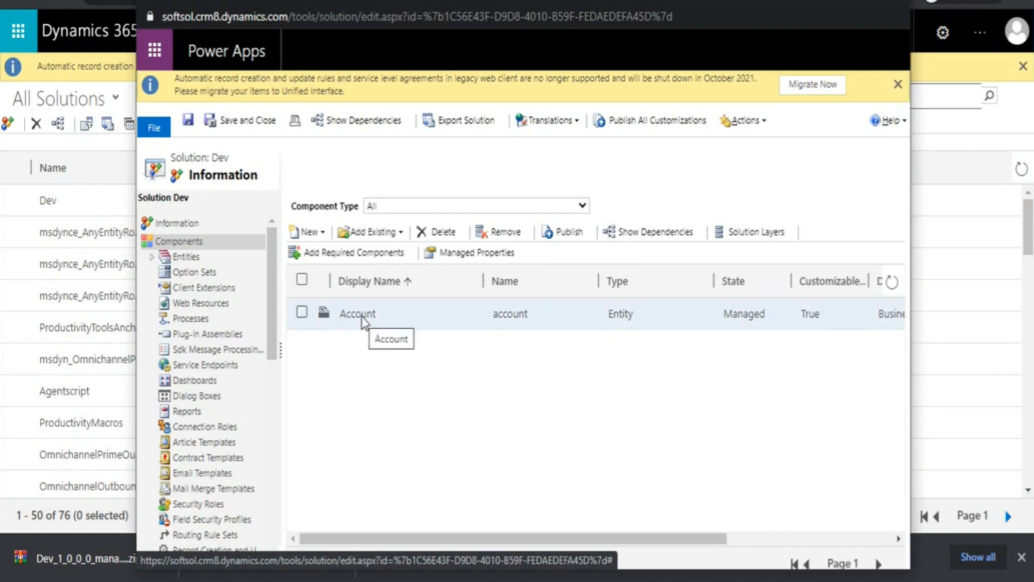
click(398, 232)
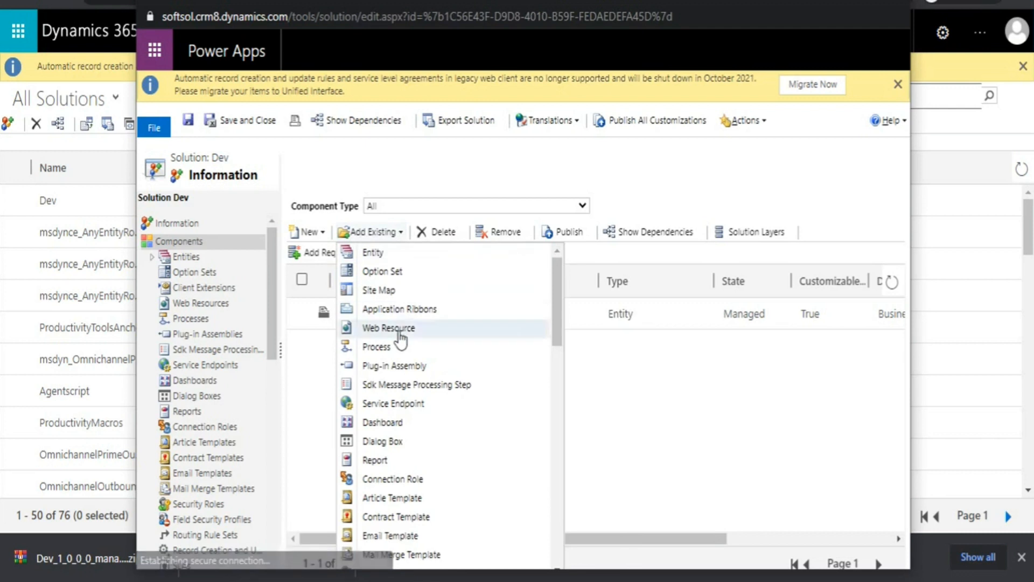
click(676, 379)
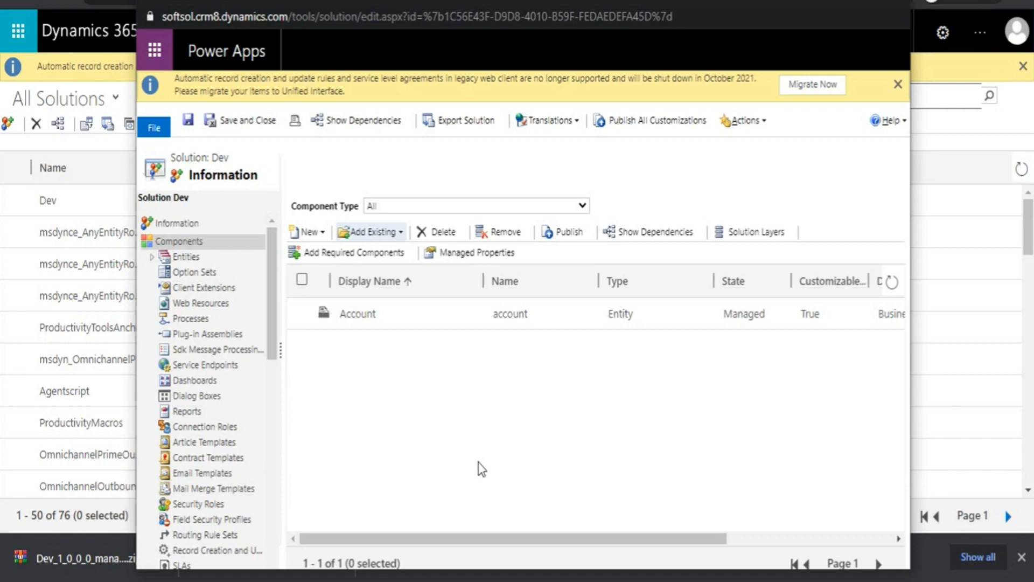
click(893, 2)
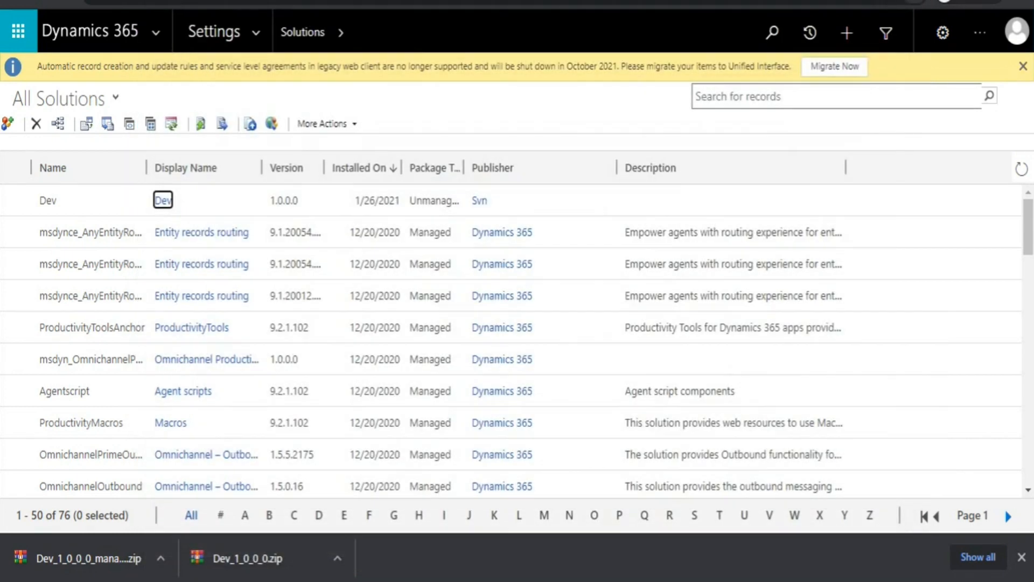
Create and save a new solution with display name Test, publisher Svn and version 1.0.0.0.
click(9, 127)
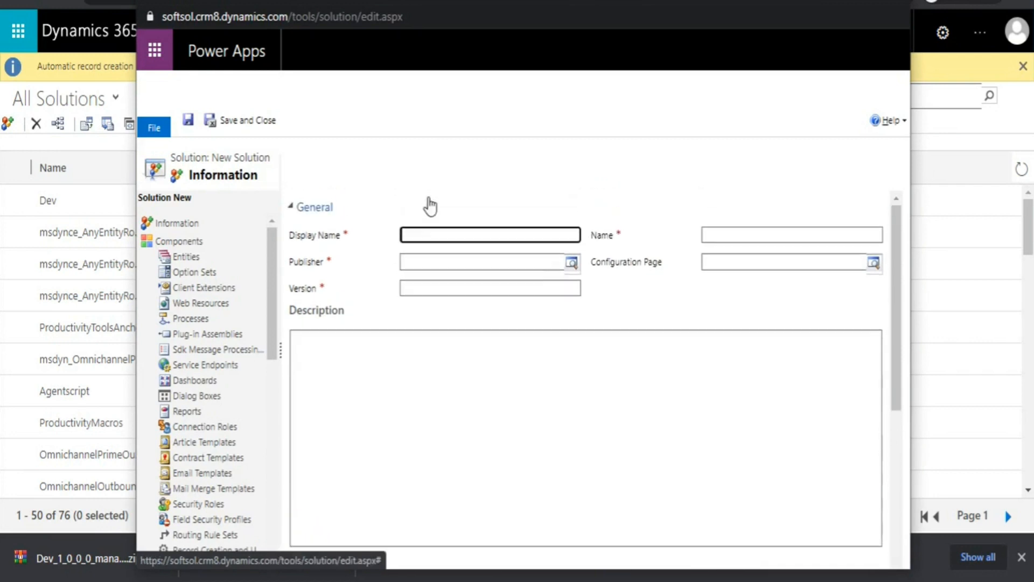
text(T)
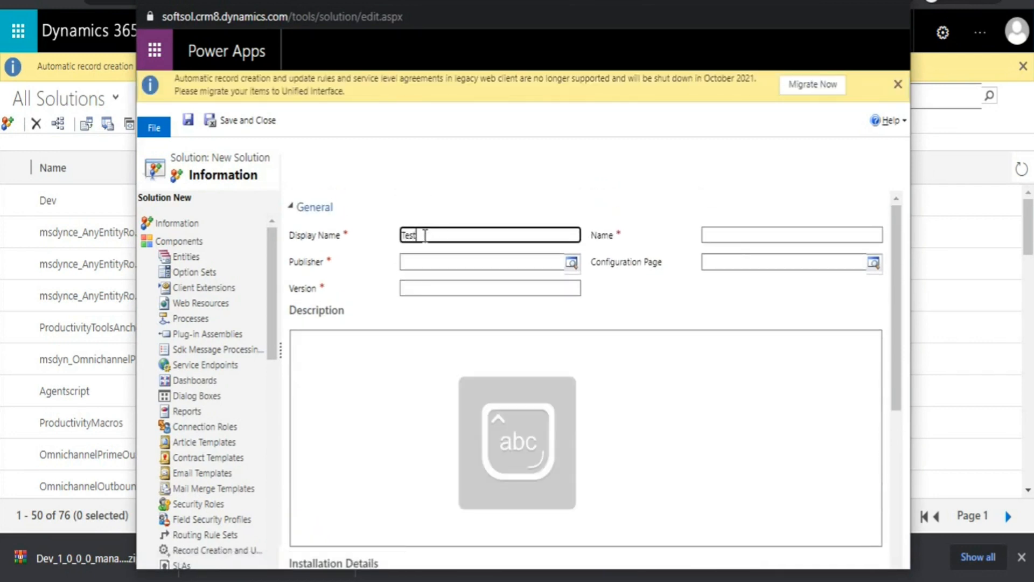
text(est)
click(571, 263)
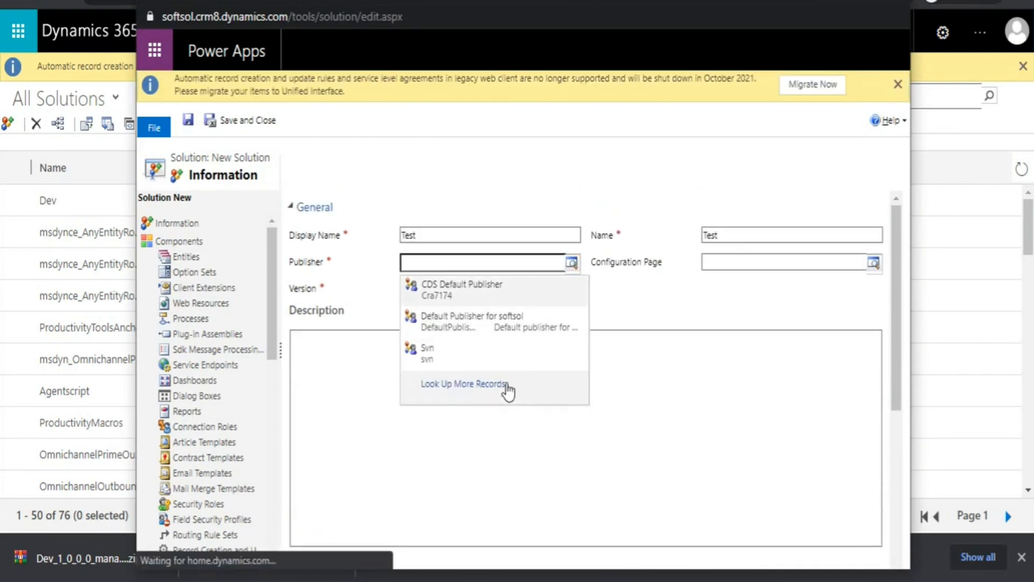
click(497, 358)
click(499, 288)
text(1.0.0.0)
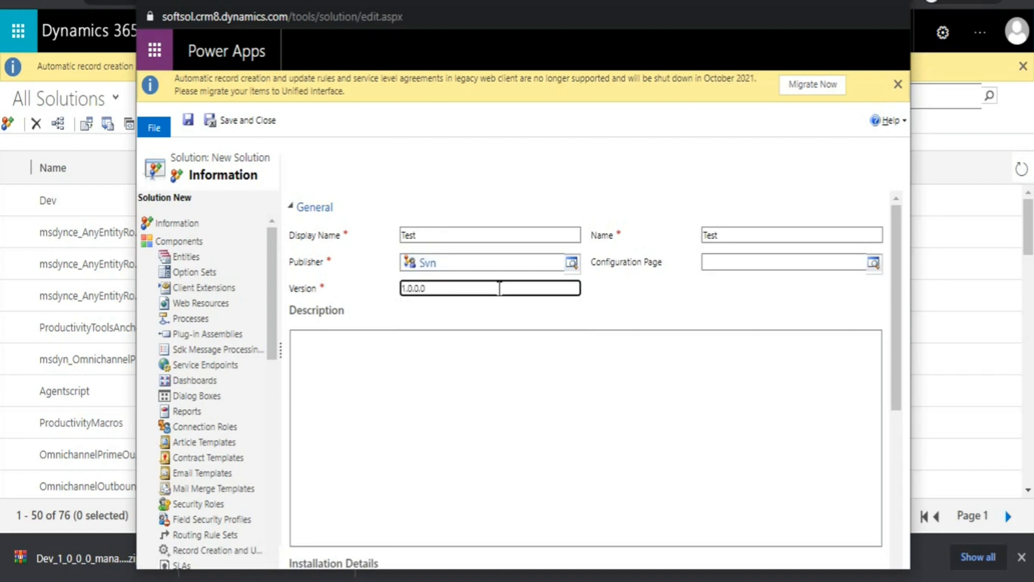
click(187, 120)
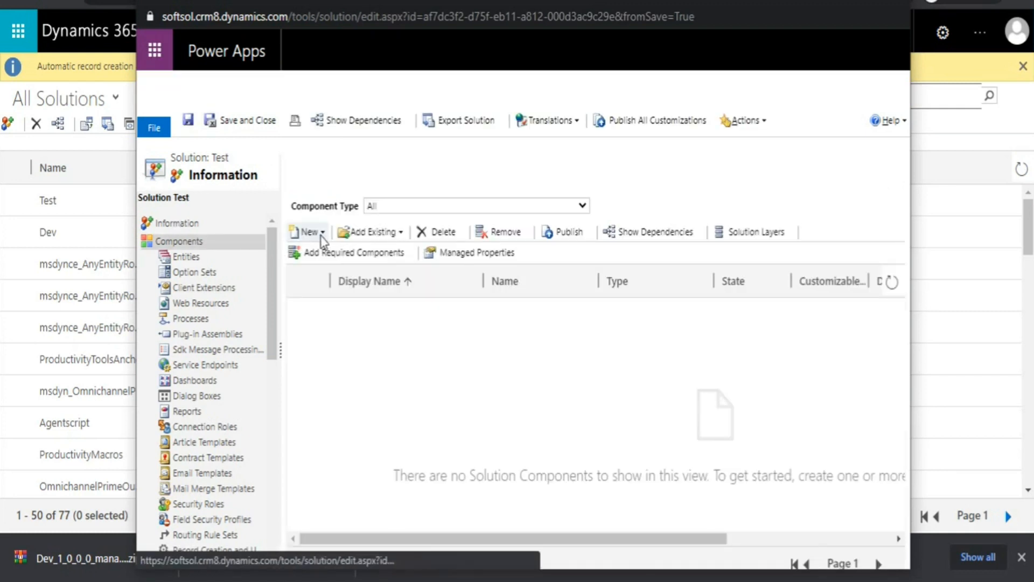
Create a new entity in the Test solution with display name College and plural name Colleges, then save and close it.
click(308, 231)
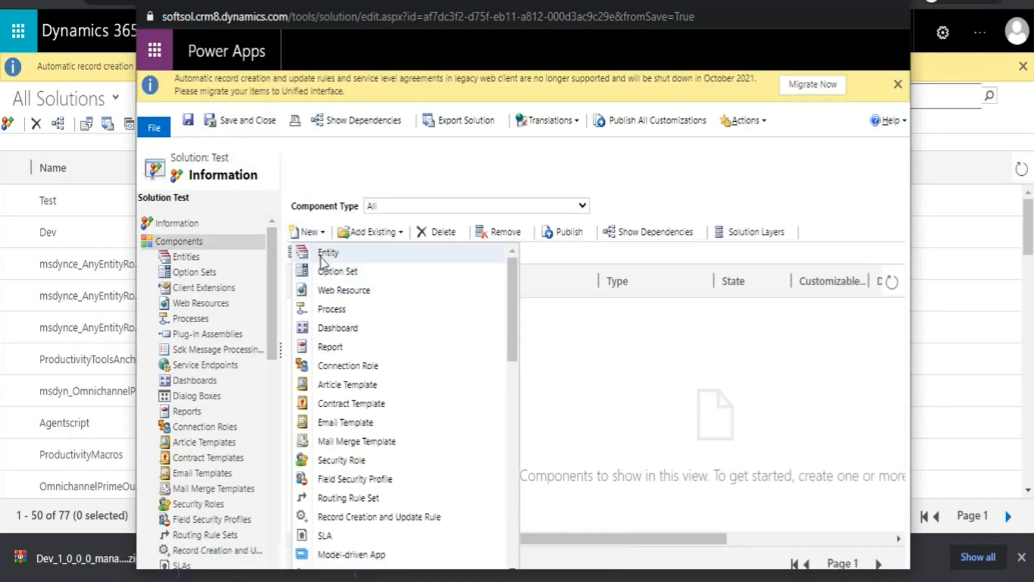
click(320, 254)
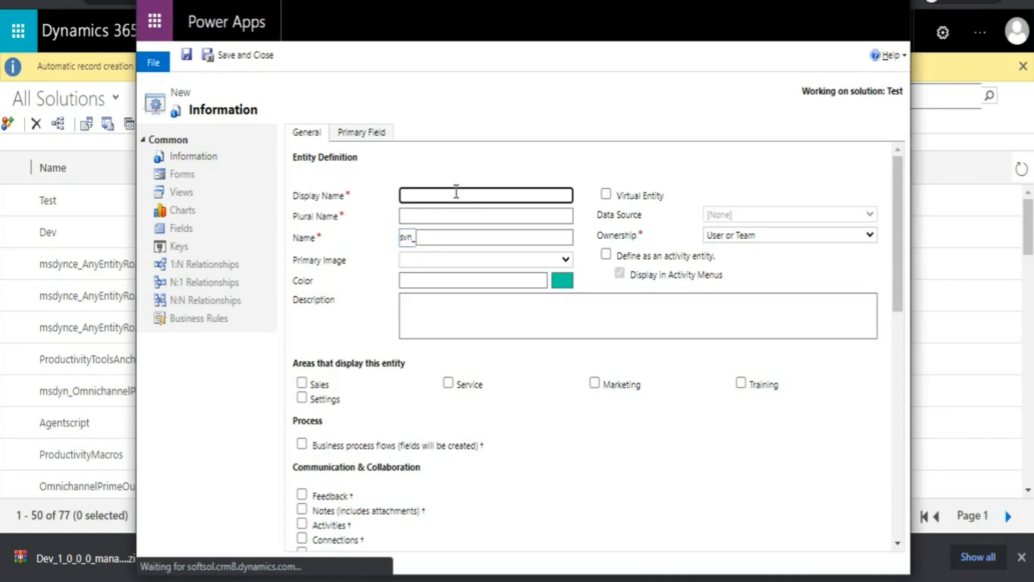
key(Caps_Lock)
text(C)
key(Caps_Lock)
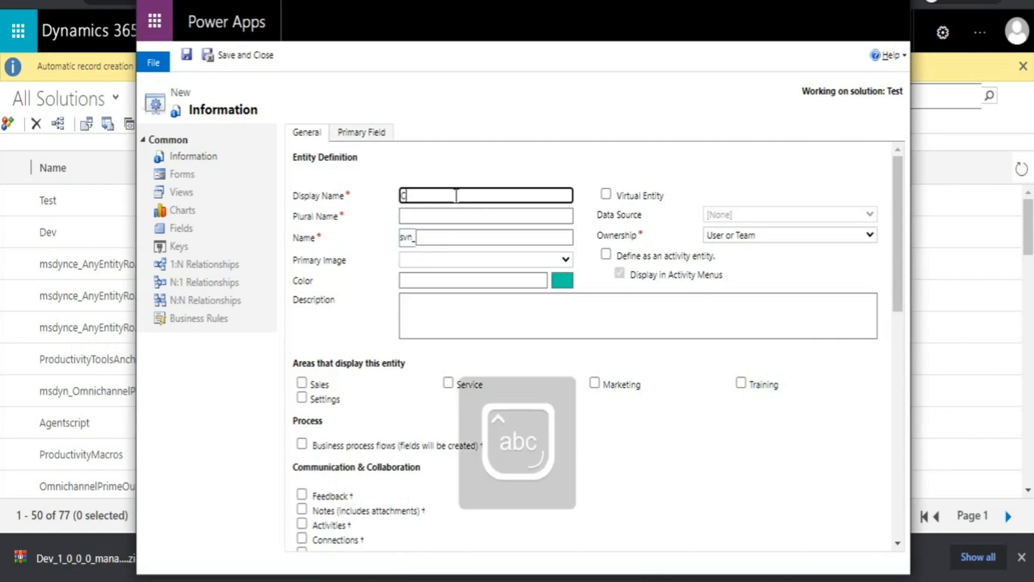
text(o)
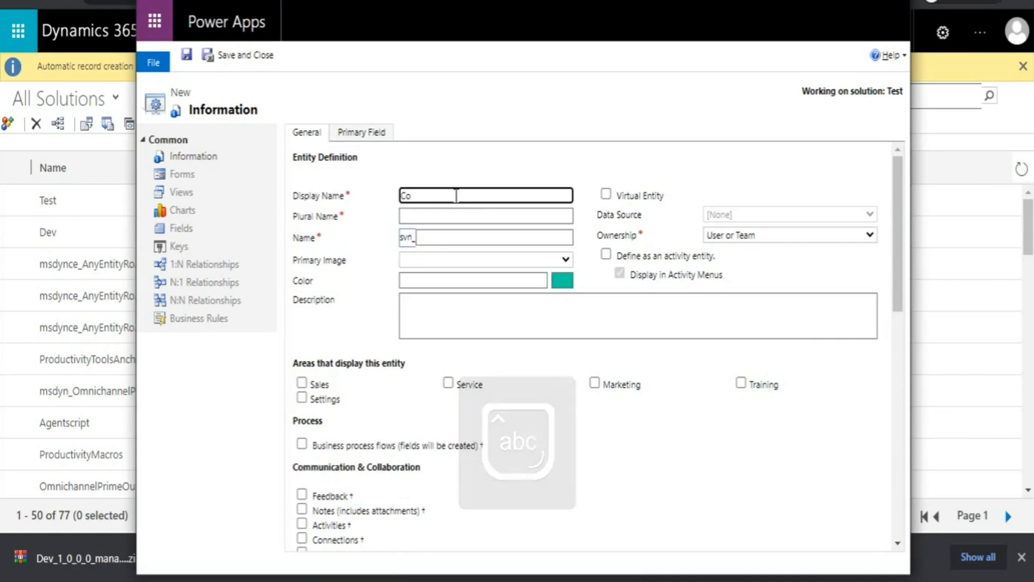
text(llege)
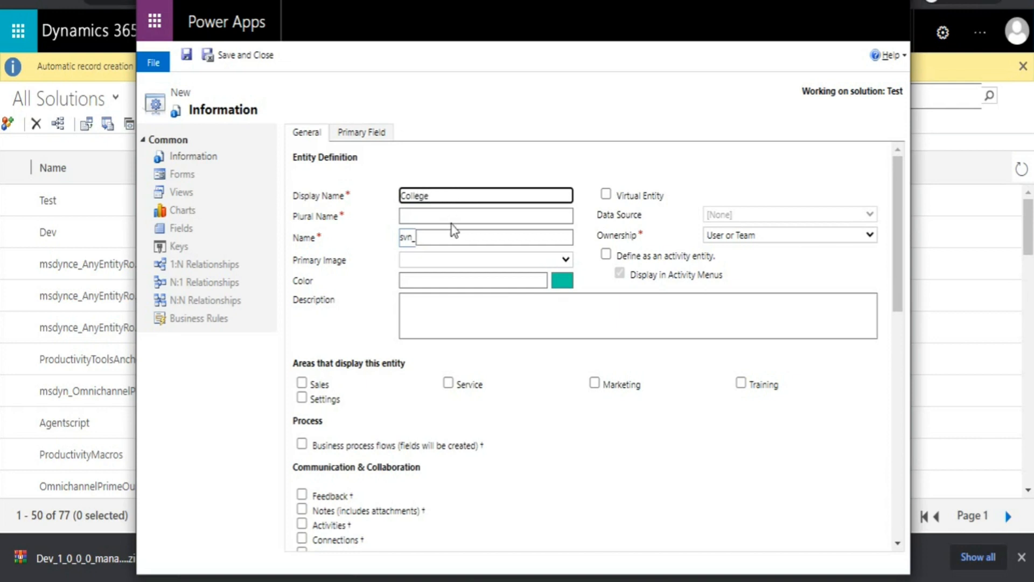
click(458, 218)
key(Caps_Lock)
text(C)
key(Caps_Lock)
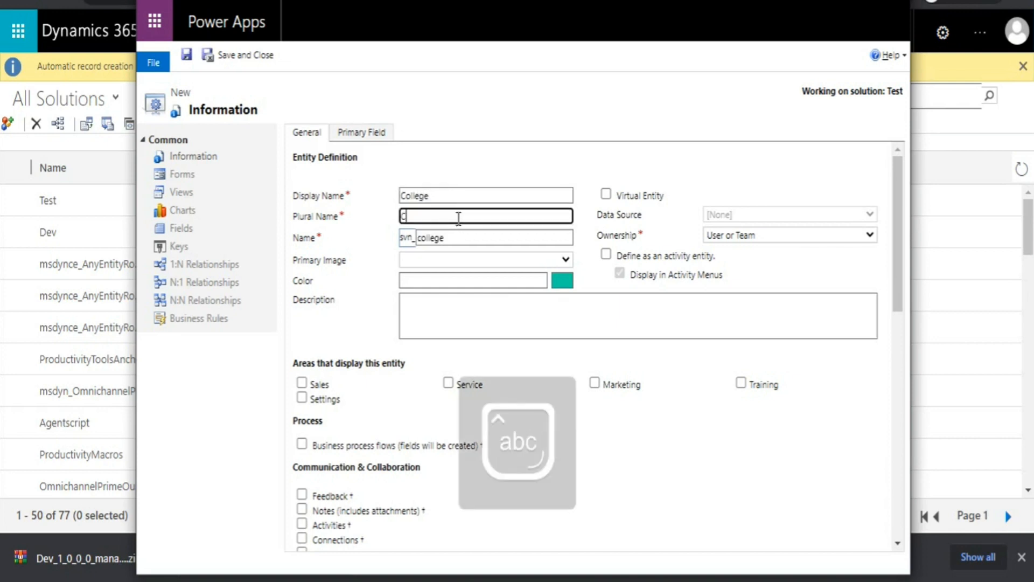
text(olle)
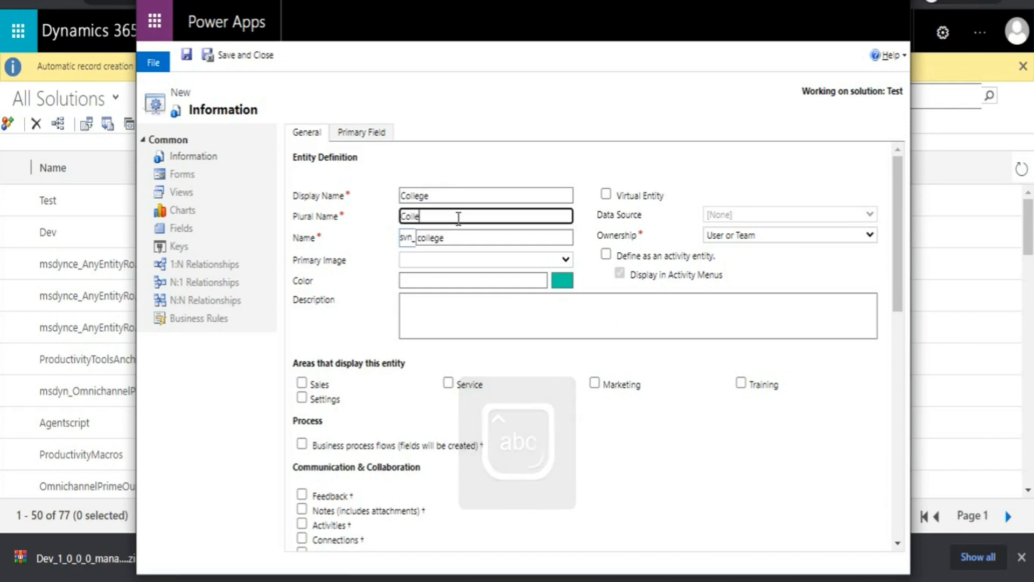
text(ges)
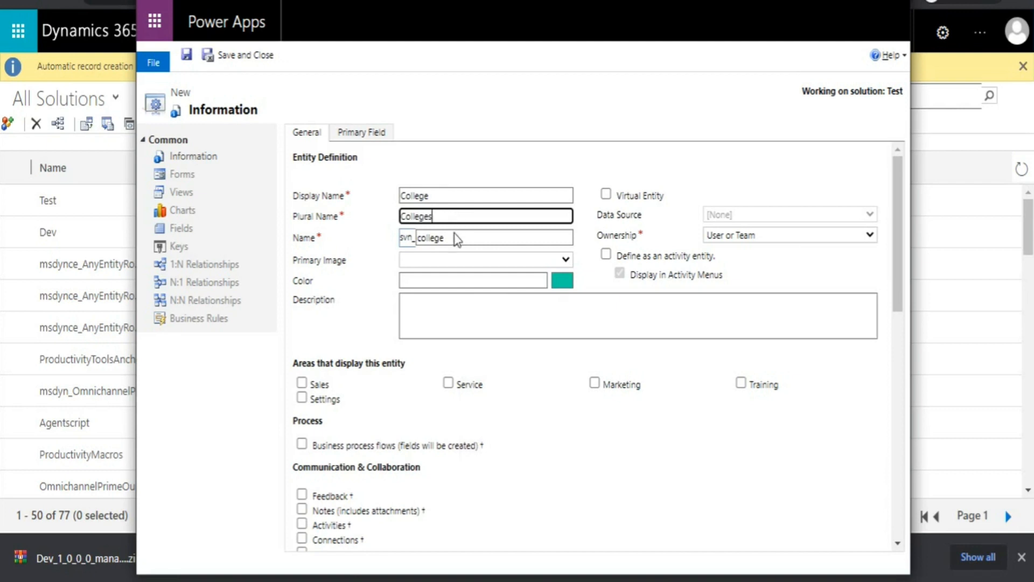
click(211, 55)
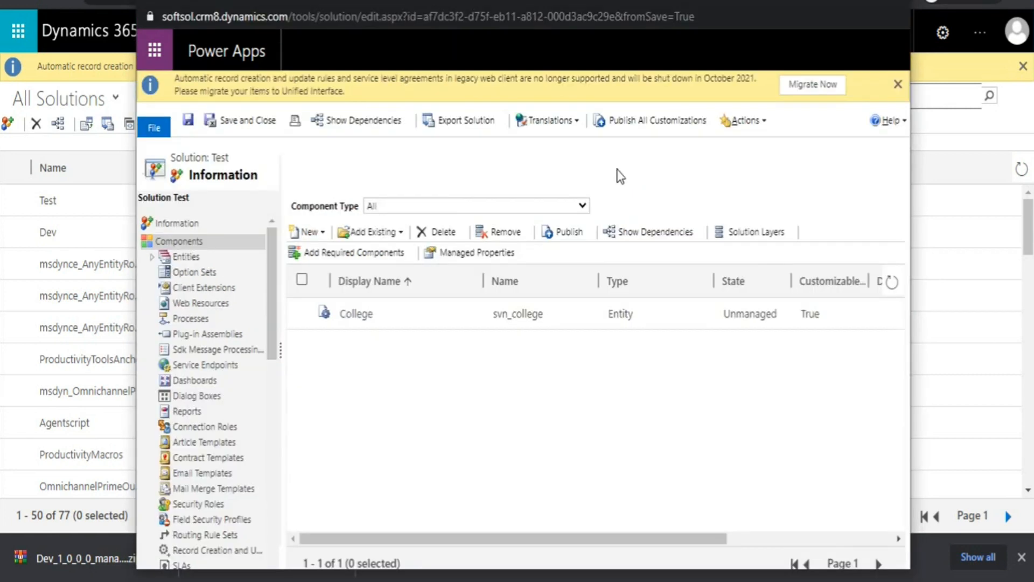
Publish the College entity, then save and close the Test solution.
click(303, 313)
click(564, 236)
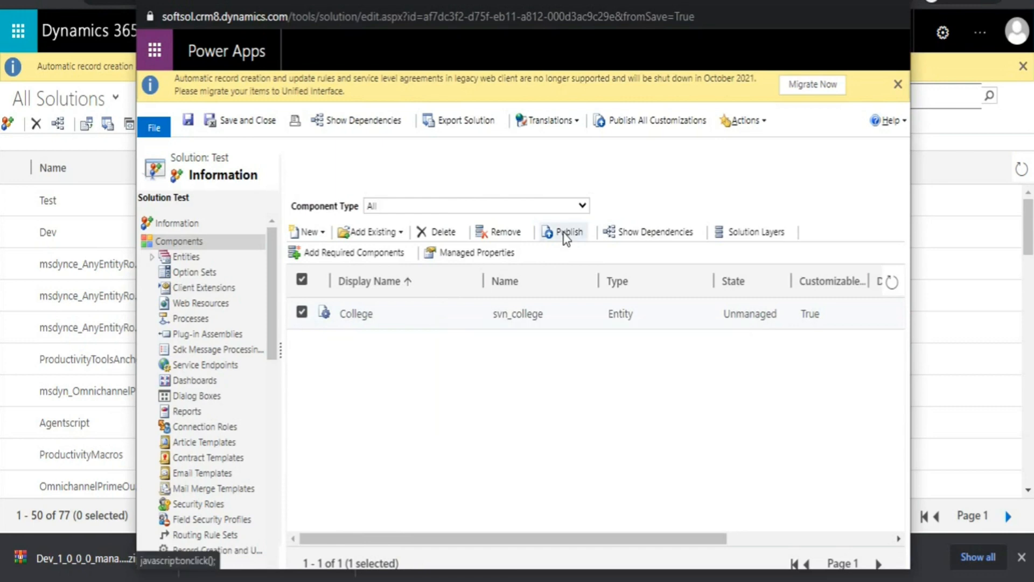
click(242, 123)
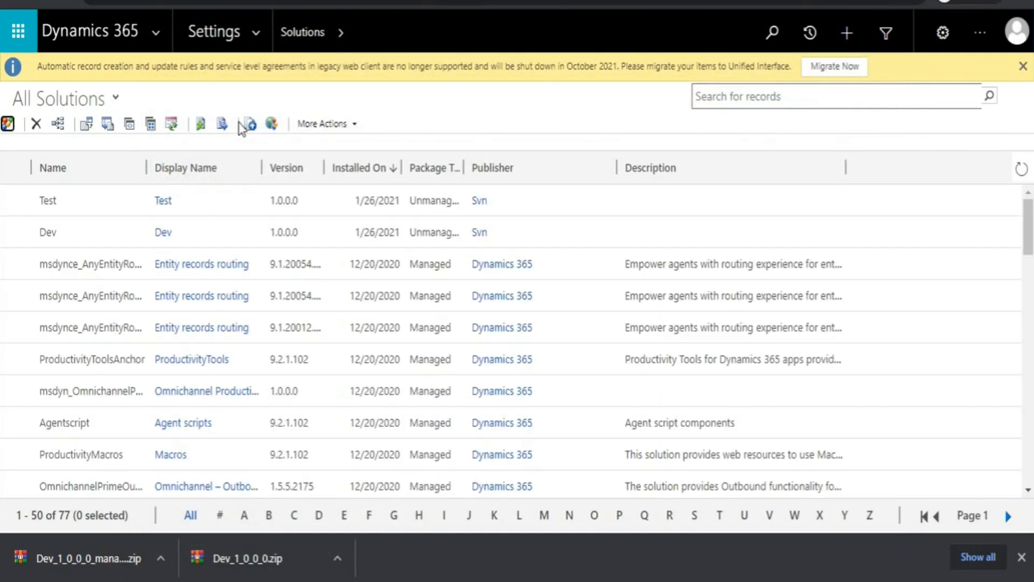
Export the Test solution as an unmanaged package without including any system settings.
click(15, 199)
click(110, 129)
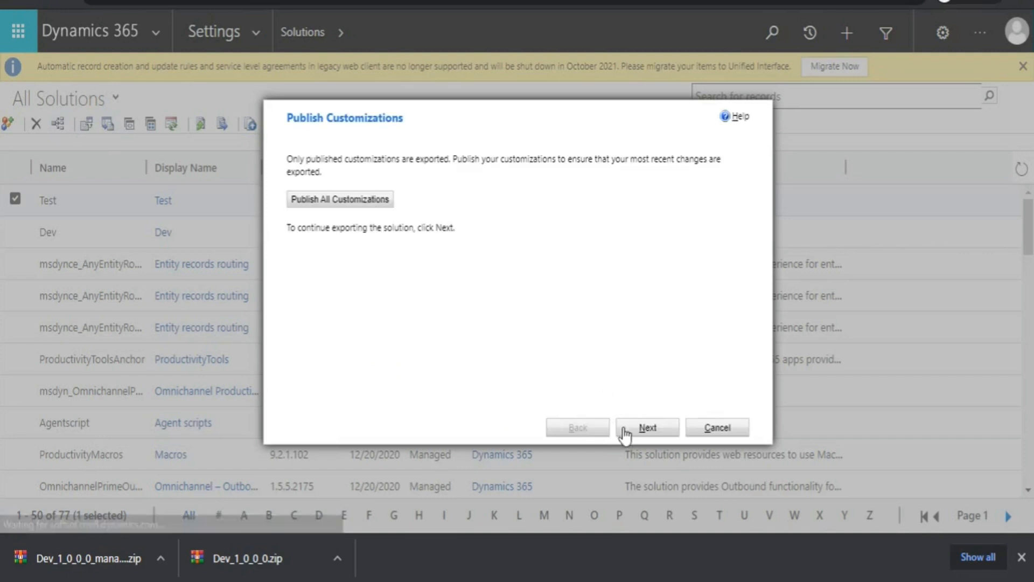
click(662, 428)
click(663, 426)
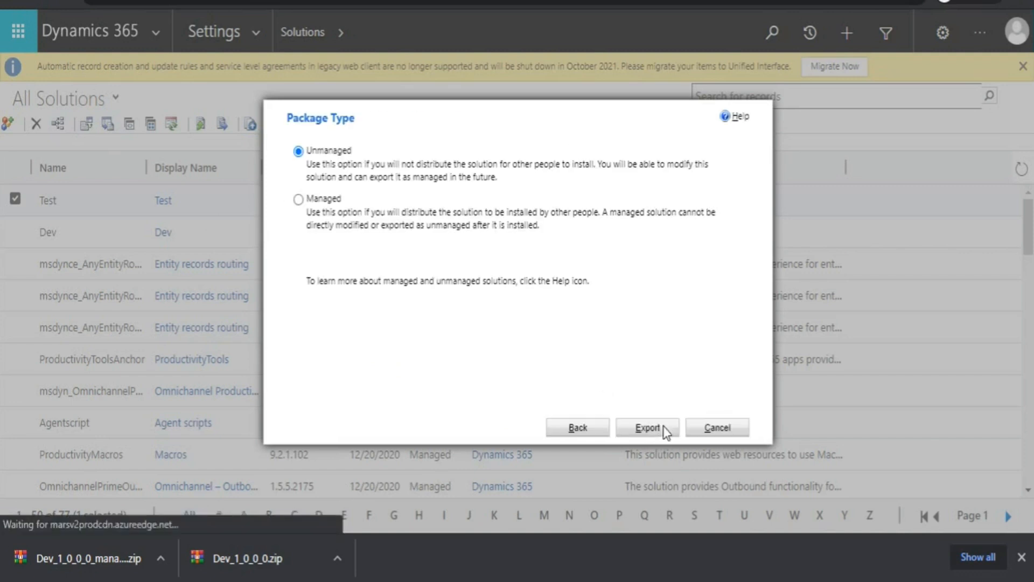
click(664, 430)
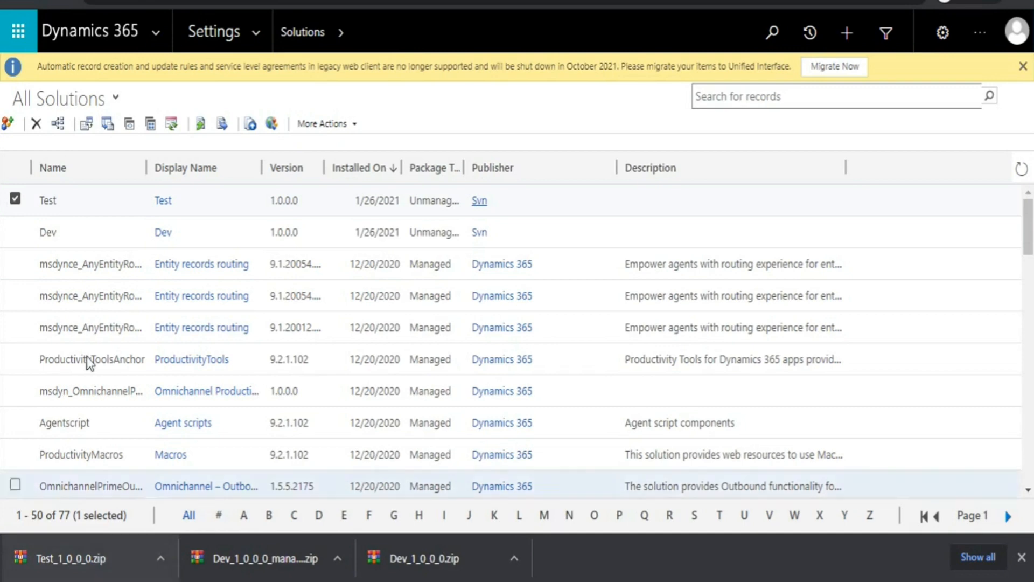
Export the Test solution again as a managed package without including any system settings.
click(107, 124)
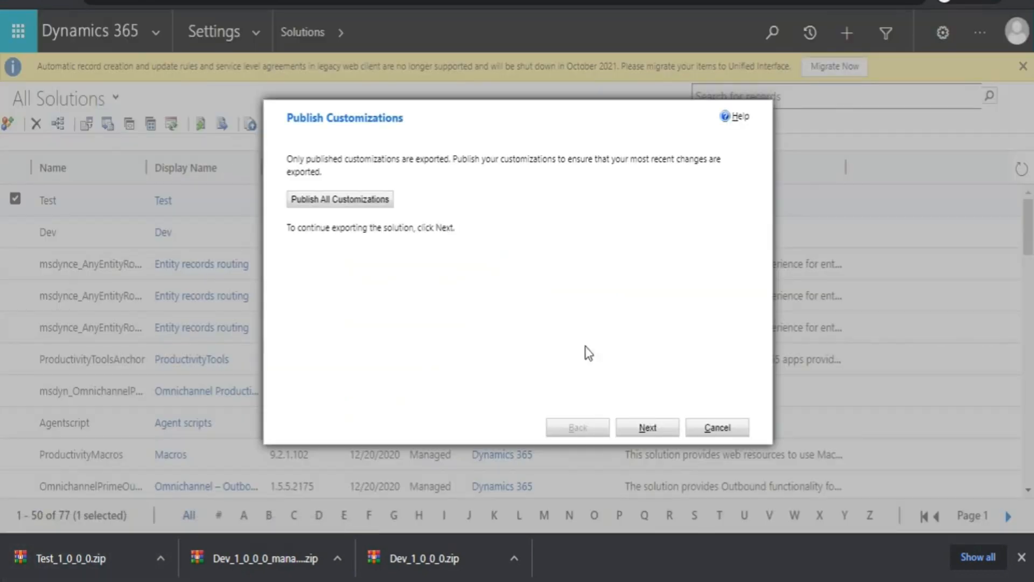
click(666, 431)
click(667, 431)
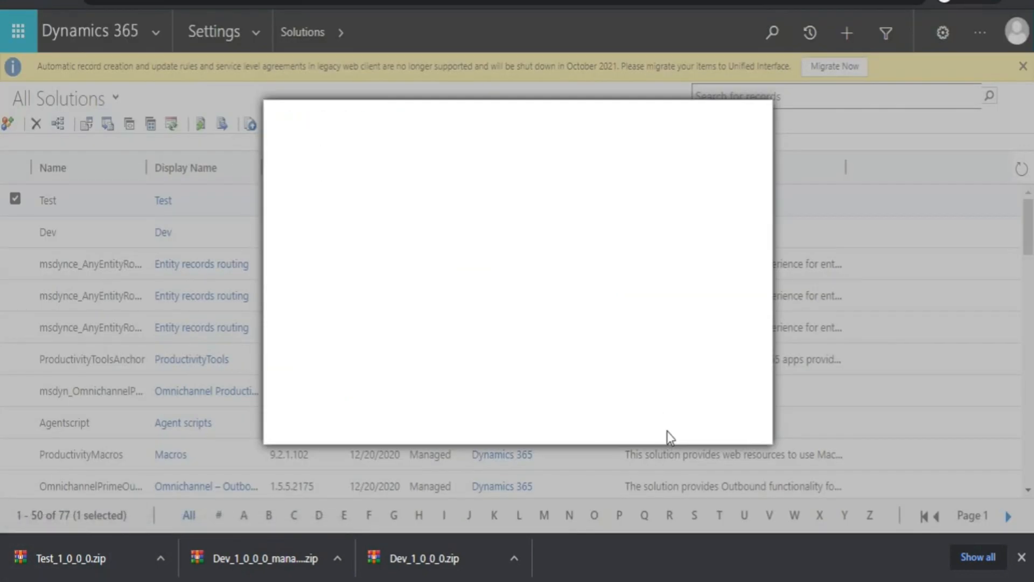
click(318, 199)
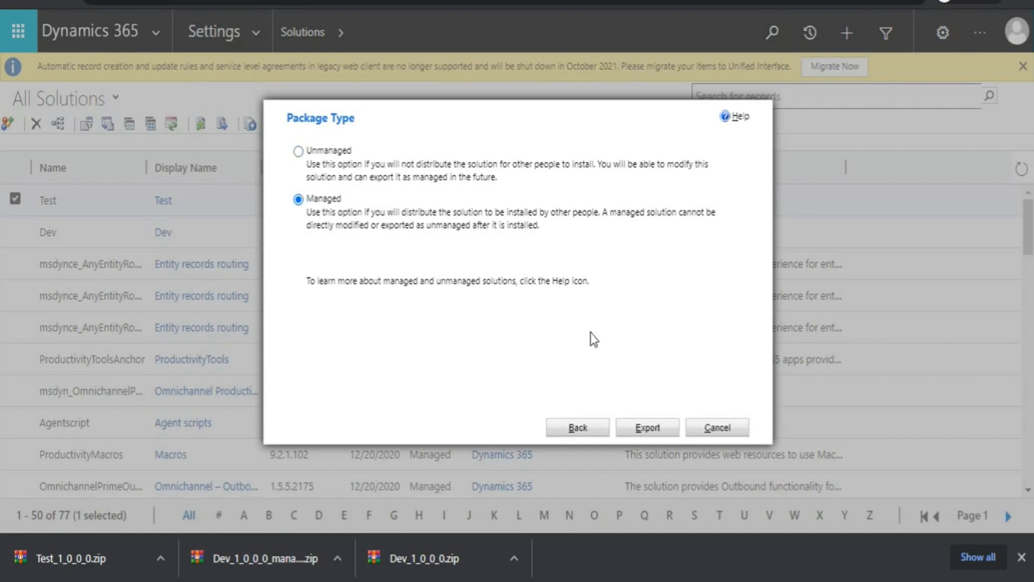
click(648, 427)
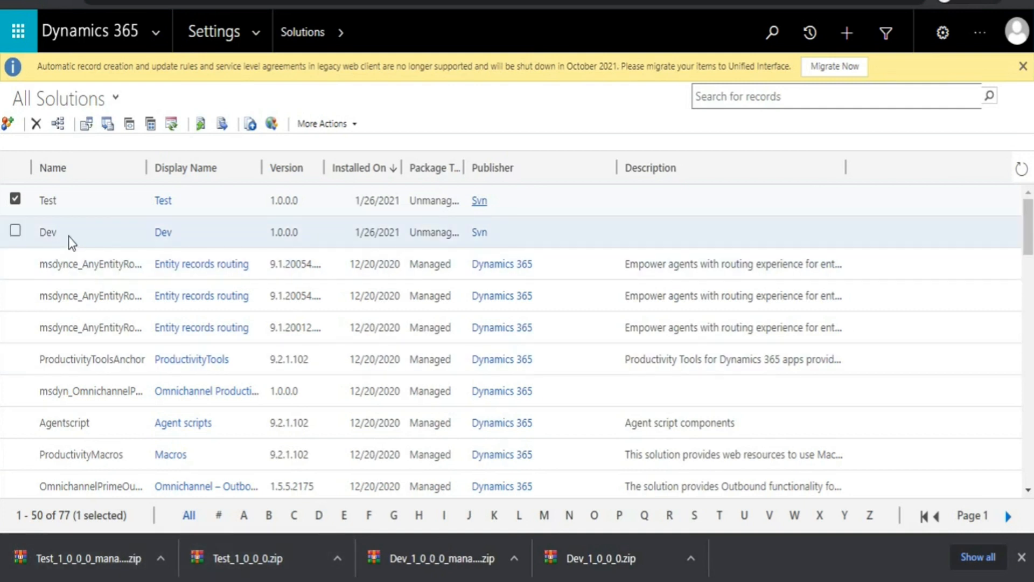
Review the components of the unmanaged Test solution, close it, and delete that solution.
click(164, 205)
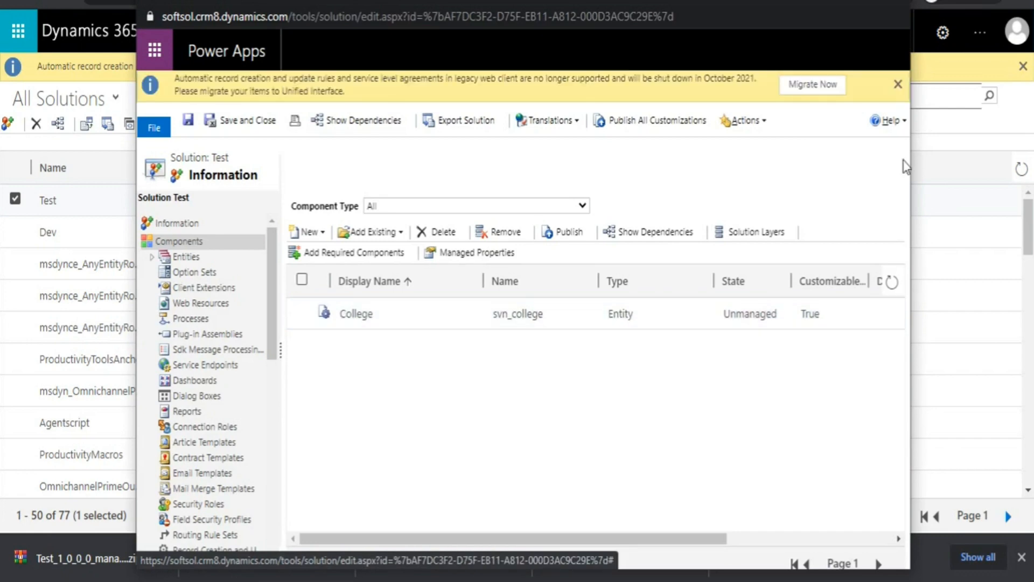
click(892, 3)
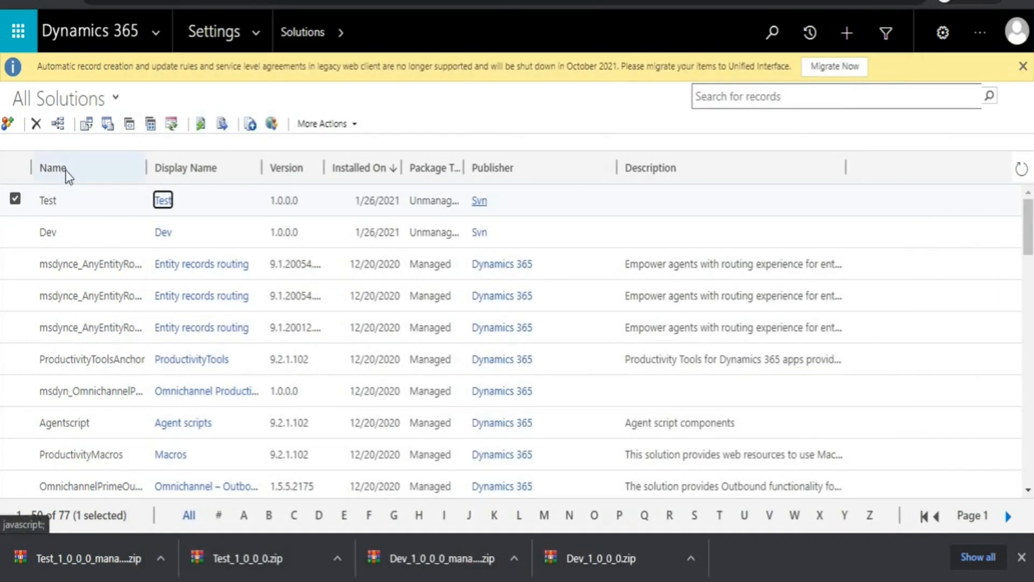
click(36, 124)
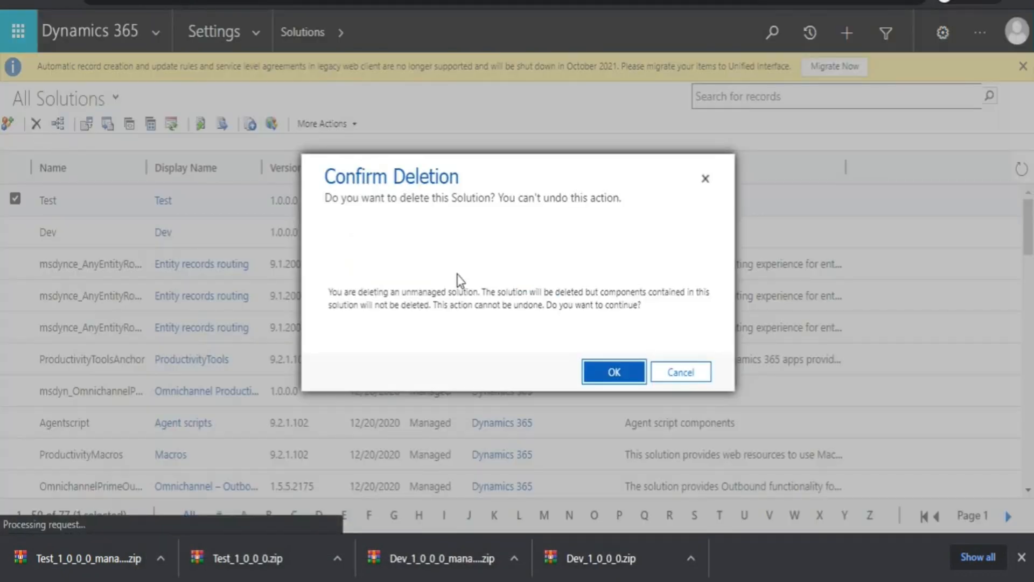
click(607, 372)
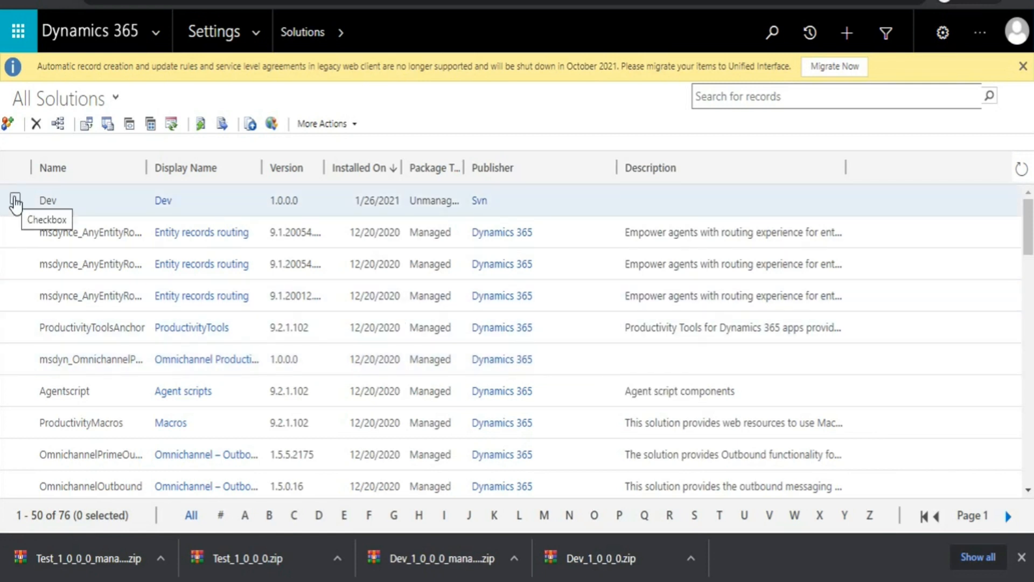
Look up the College entity in the Default Solution's entities, view its definition, and close the solution window.
click(258, 39)
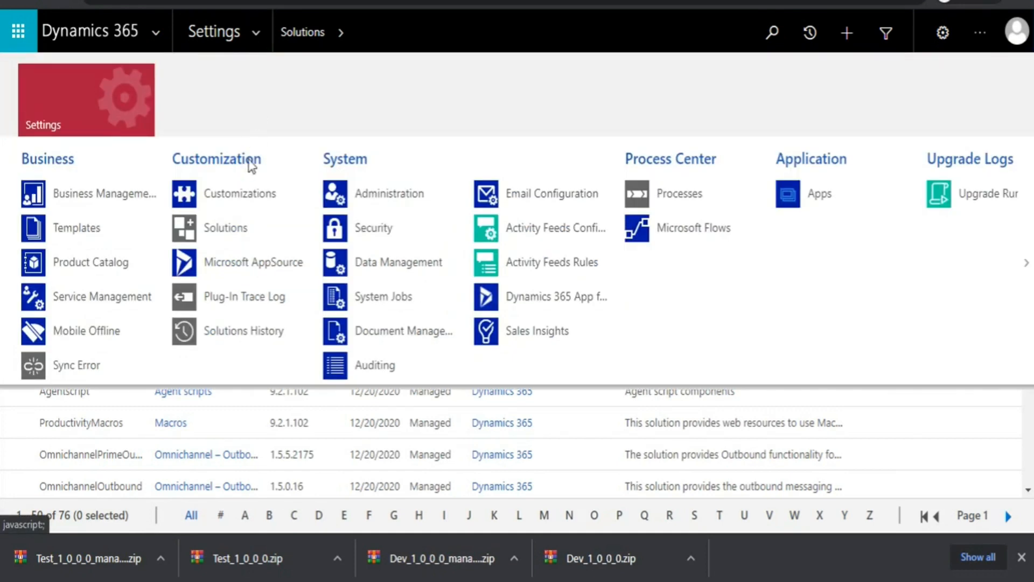
click(242, 188)
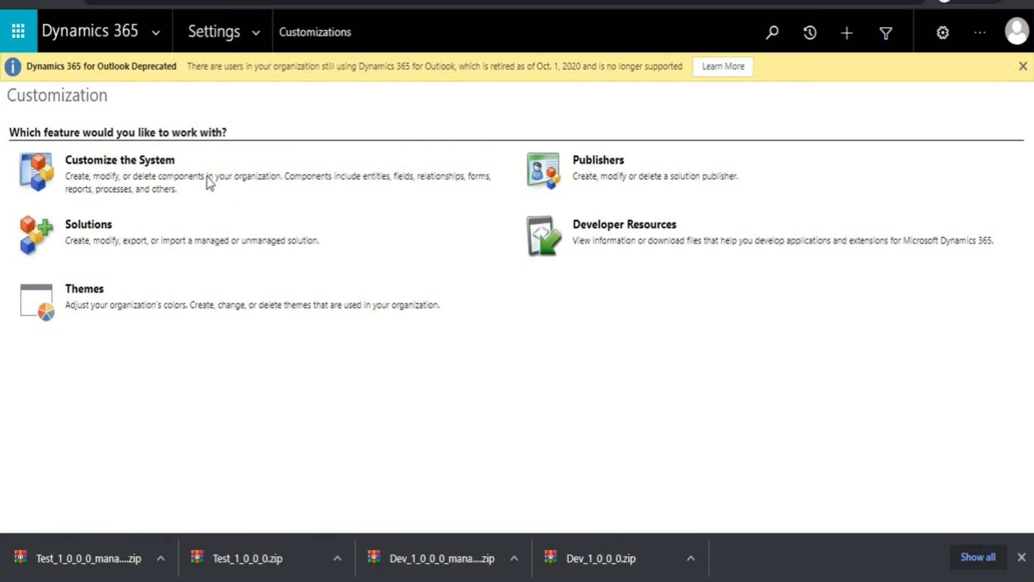
click(166, 172)
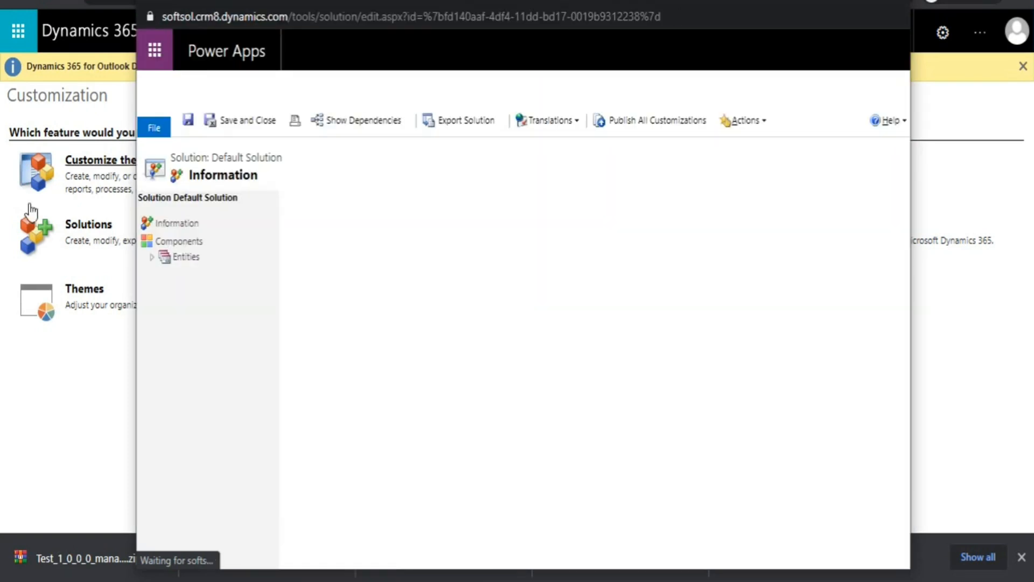
click(153, 258)
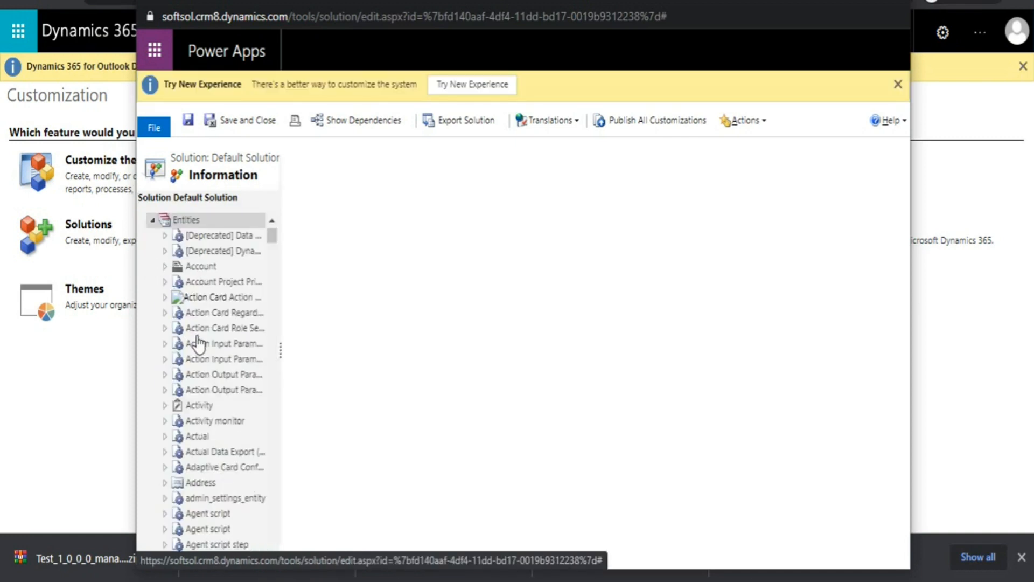
scroll(200, 343, down, 5)
scroll(201, 343, down, 10)
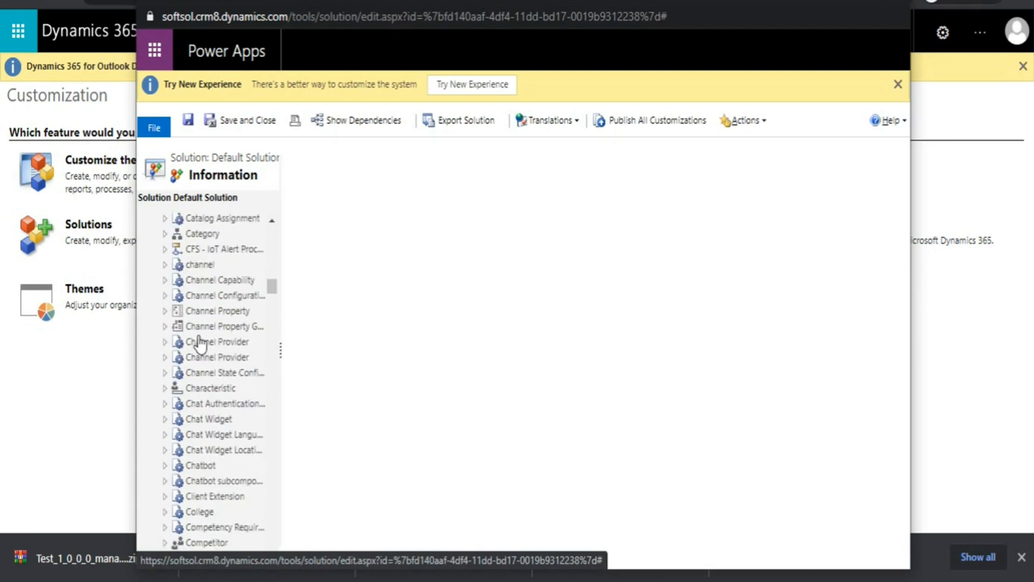
click(183, 515)
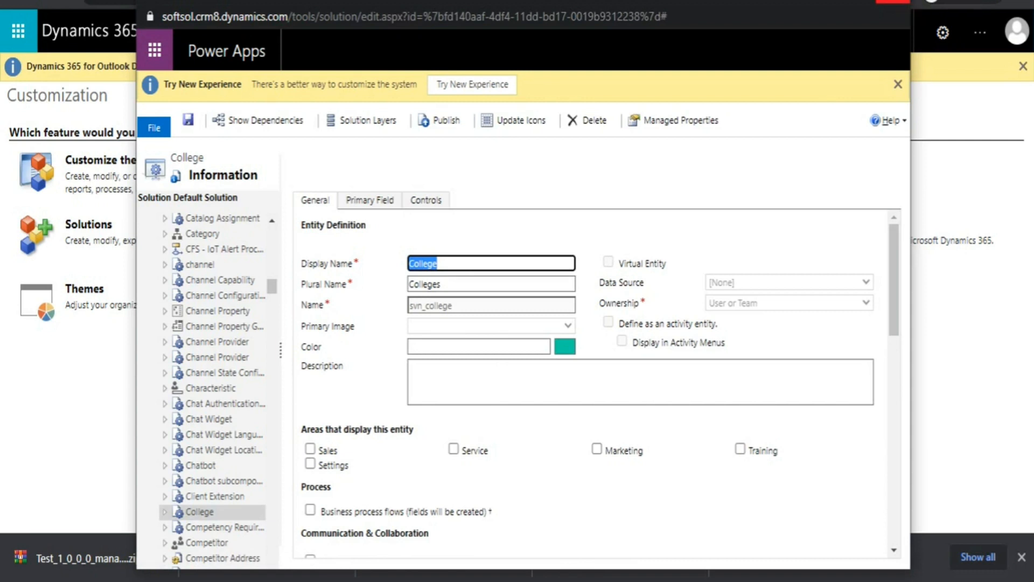
click(892, 1)
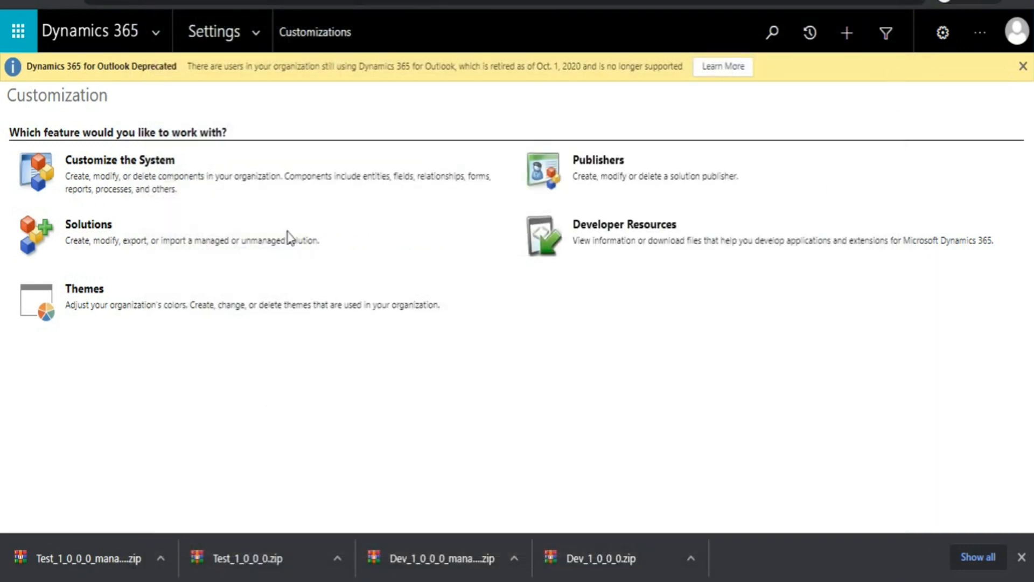
Import the managed Test solution from Test_1_0_0_0_managed.zip in the Downloads folder.
click(260, 36)
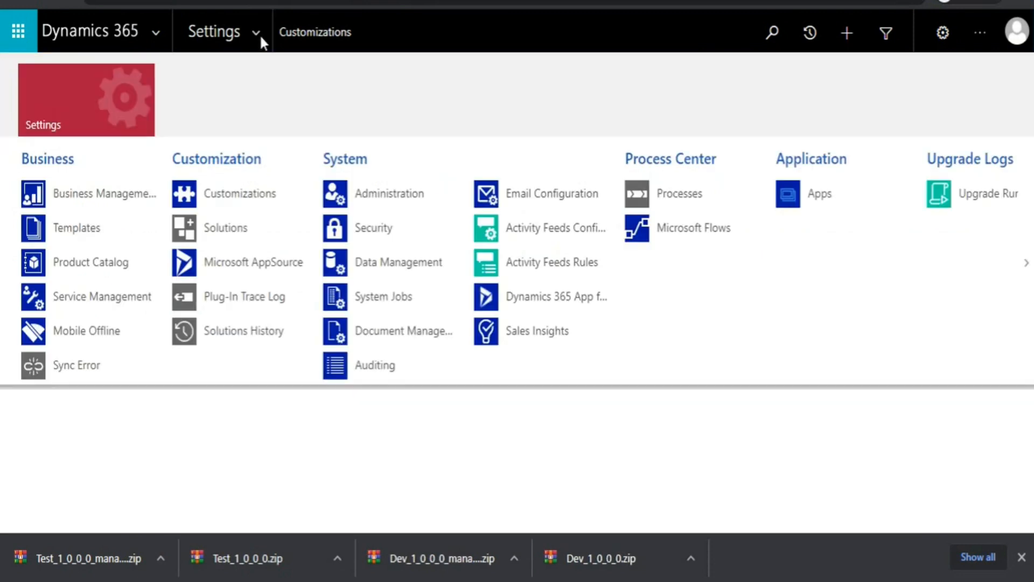
click(233, 226)
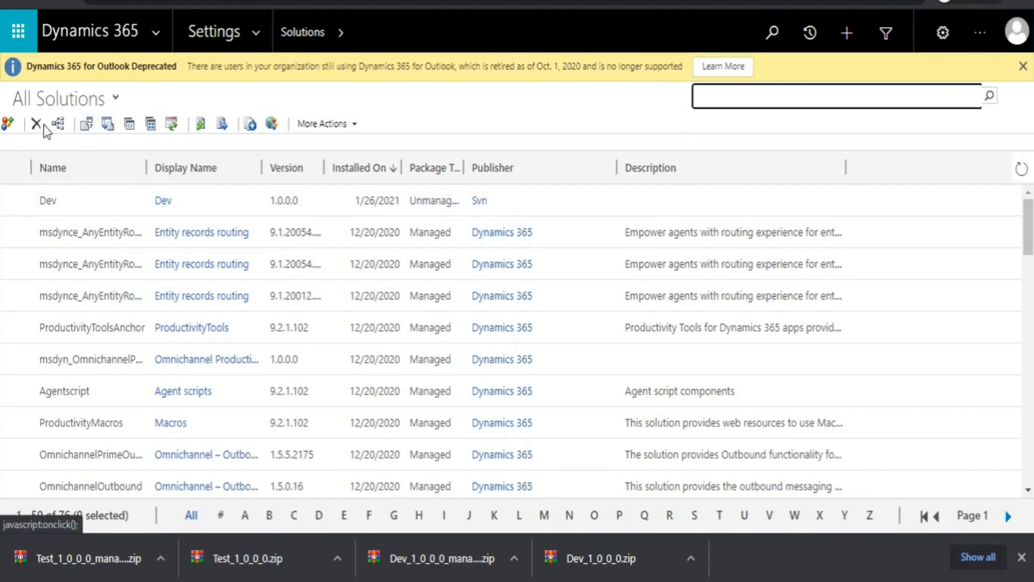
click(85, 124)
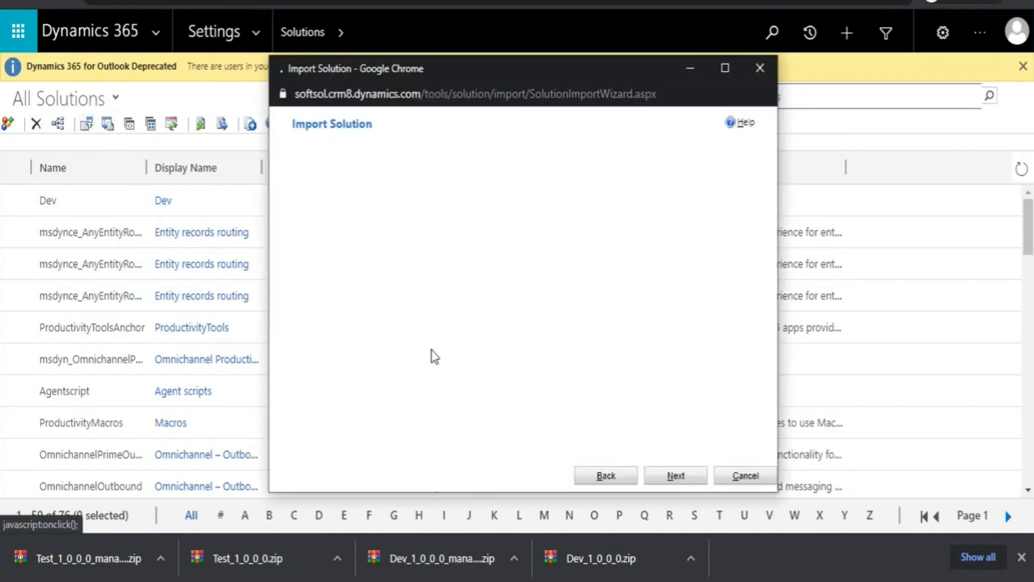
click(365, 189)
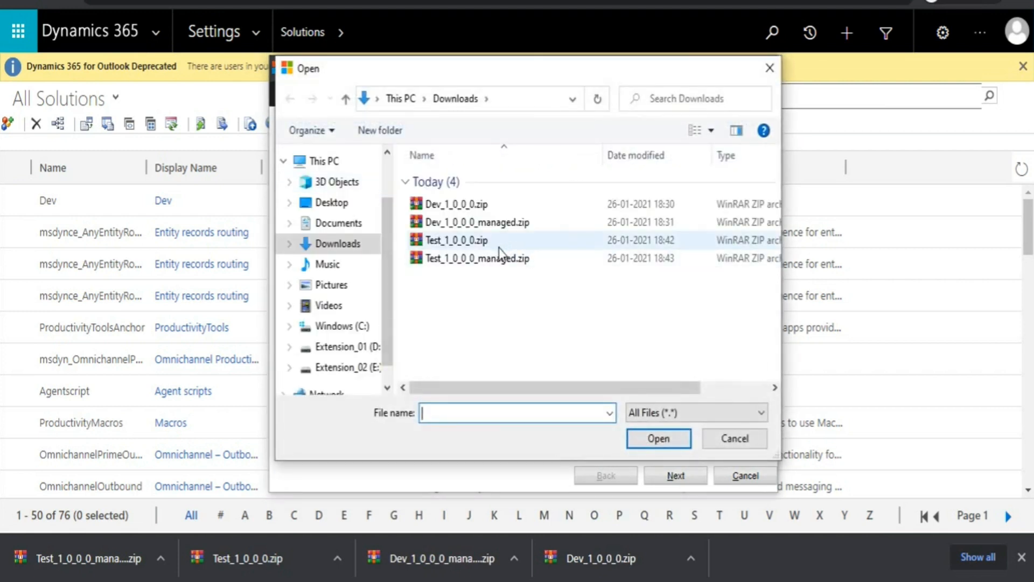
click(552, 262)
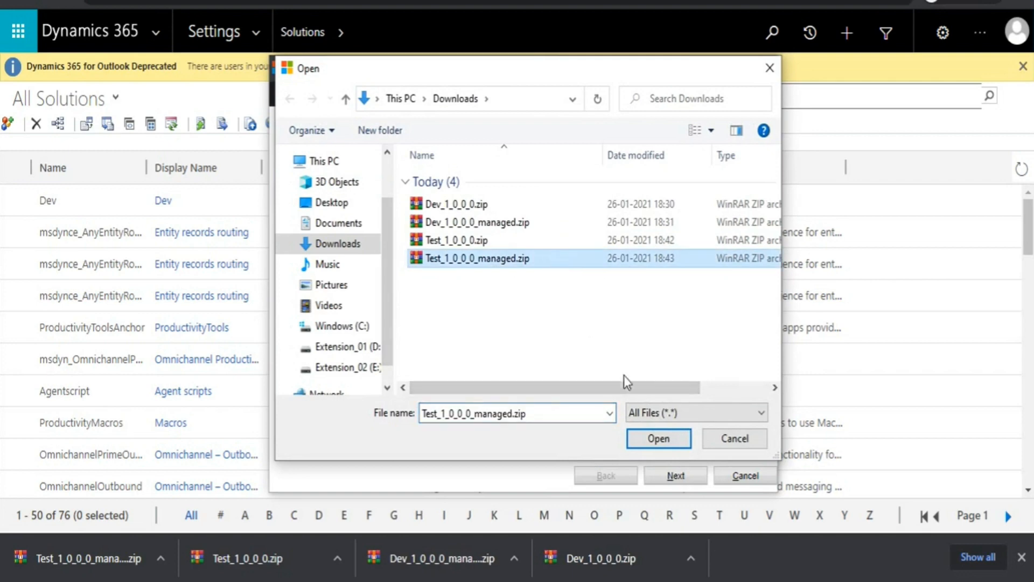
click(658, 437)
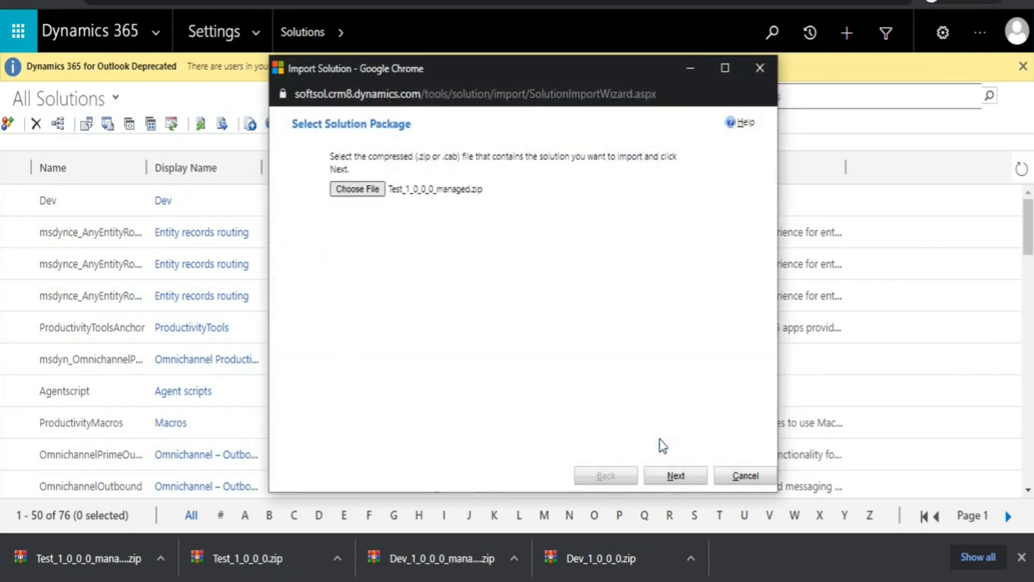
click(669, 477)
click(669, 478)
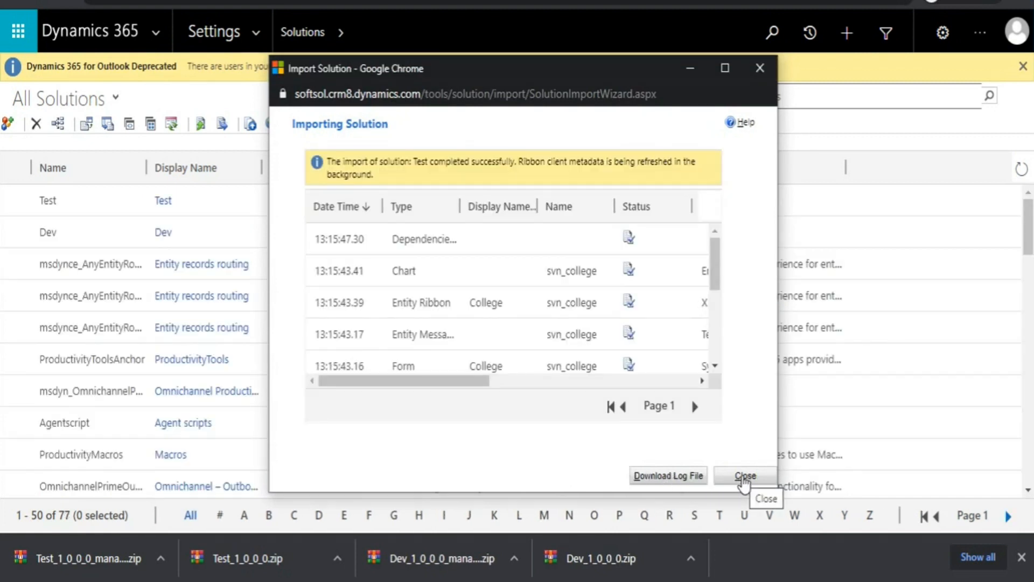
click(744, 477)
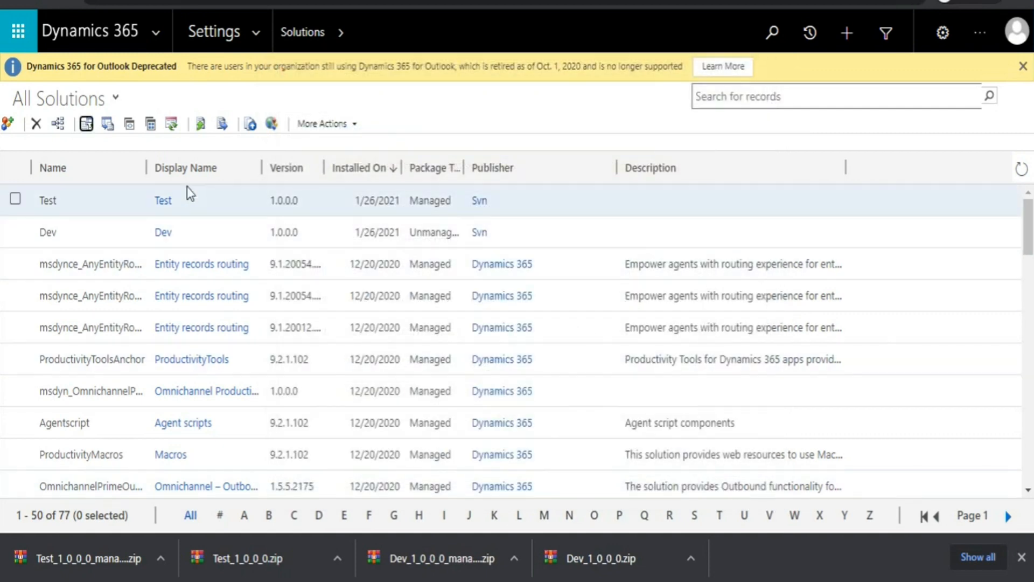
Review the components of the managed Test solution, close it, and uninstall that solution.
click(160, 202)
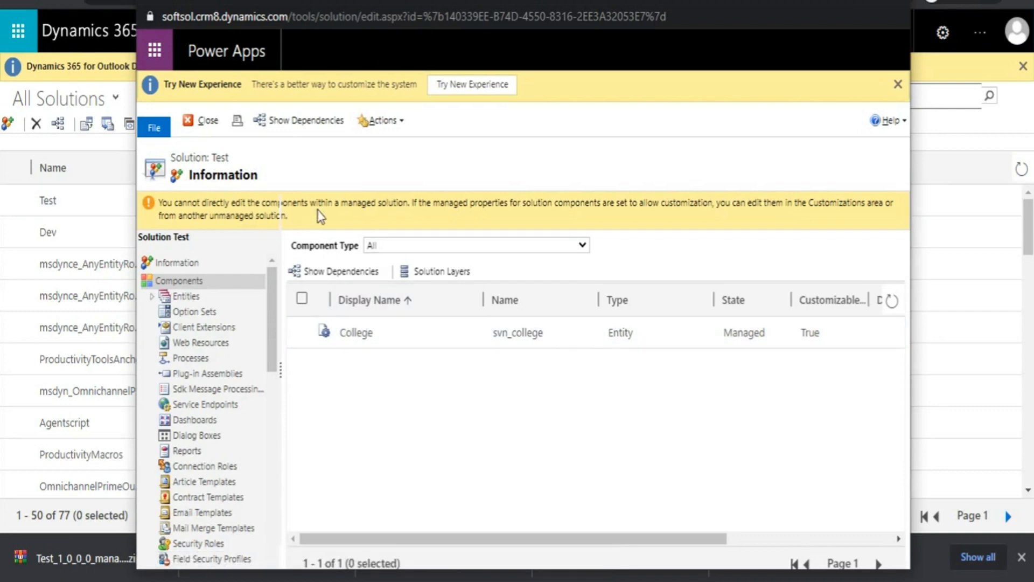
click(893, 2)
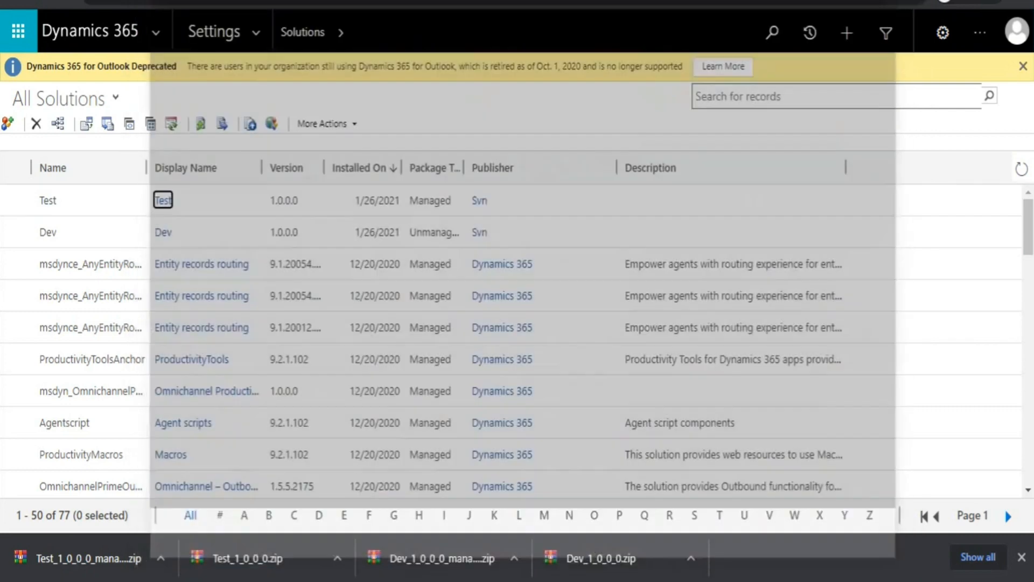
click(14, 201)
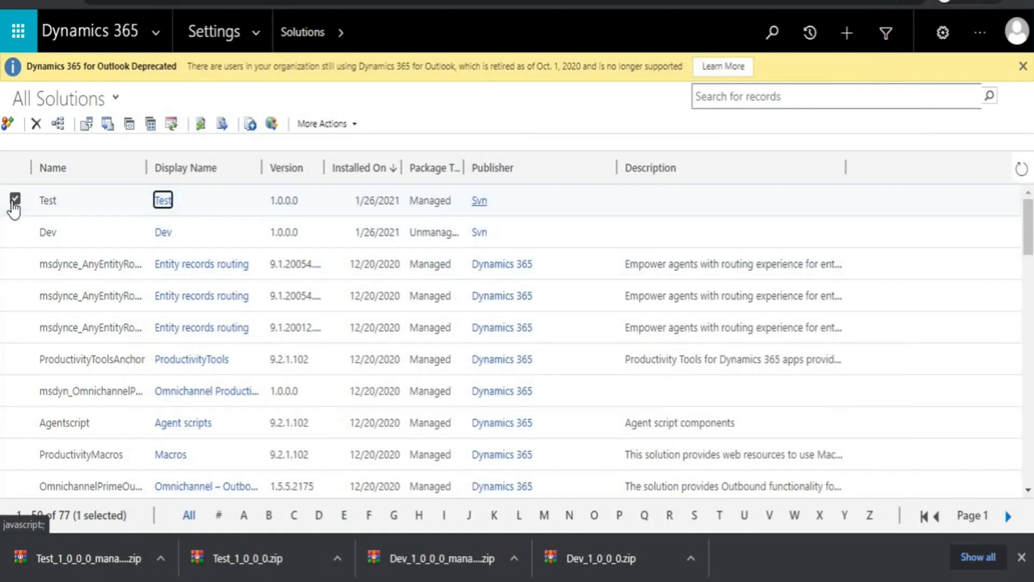
click(36, 127)
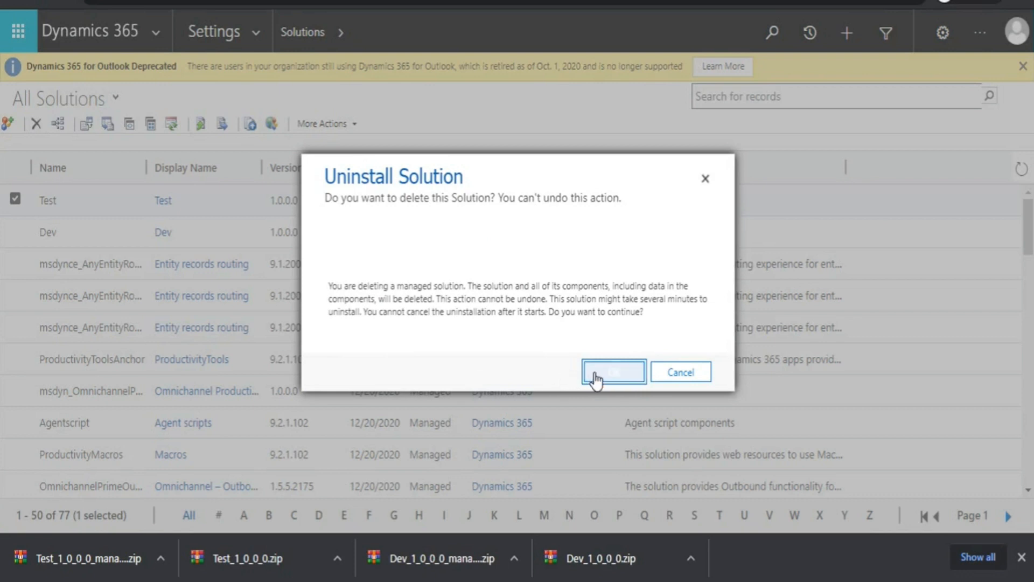
click(597, 378)
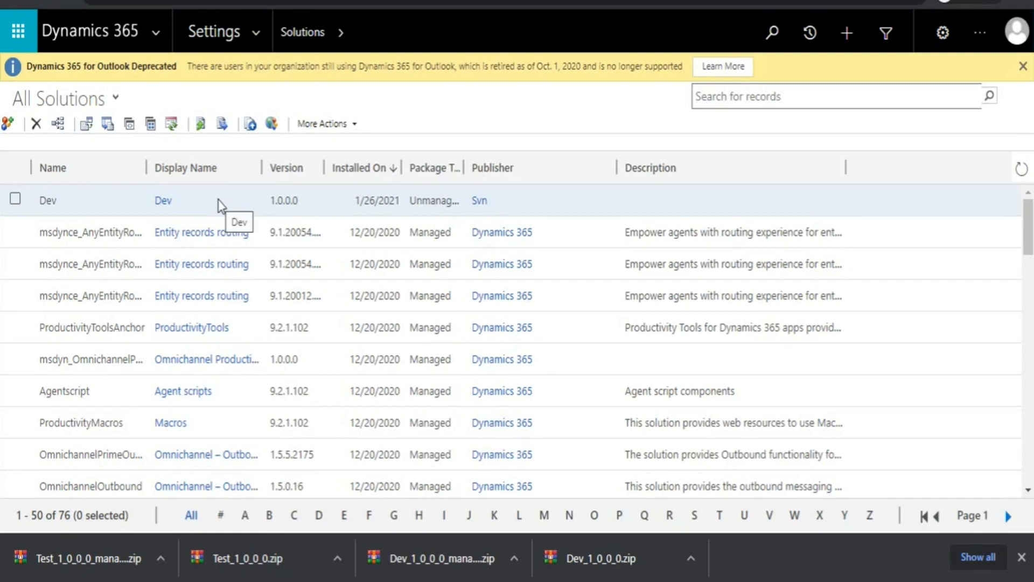
Check the Default Solution's entity list again for the College entity, then close the solution window.
click(259, 28)
click(245, 192)
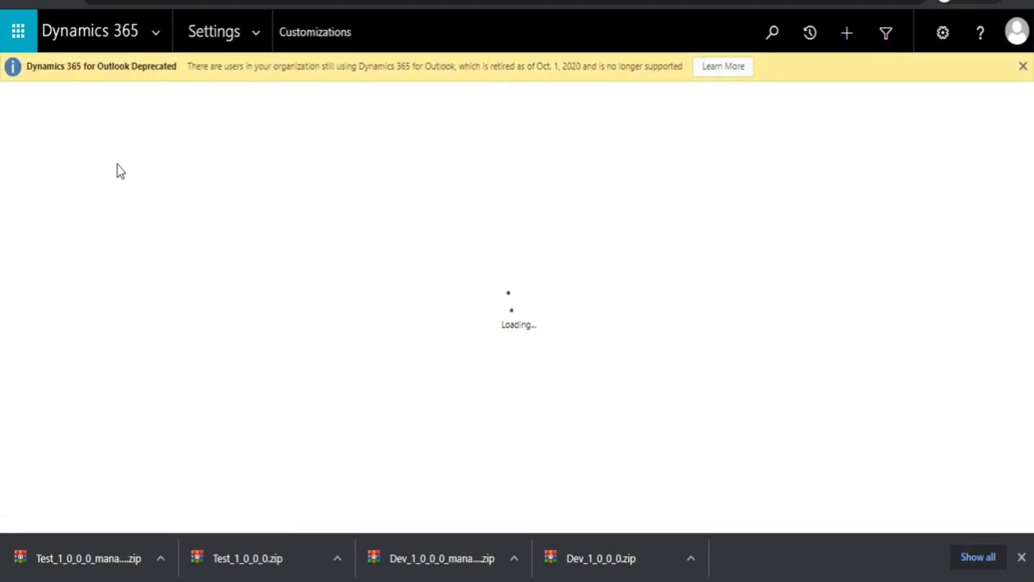
click(119, 167)
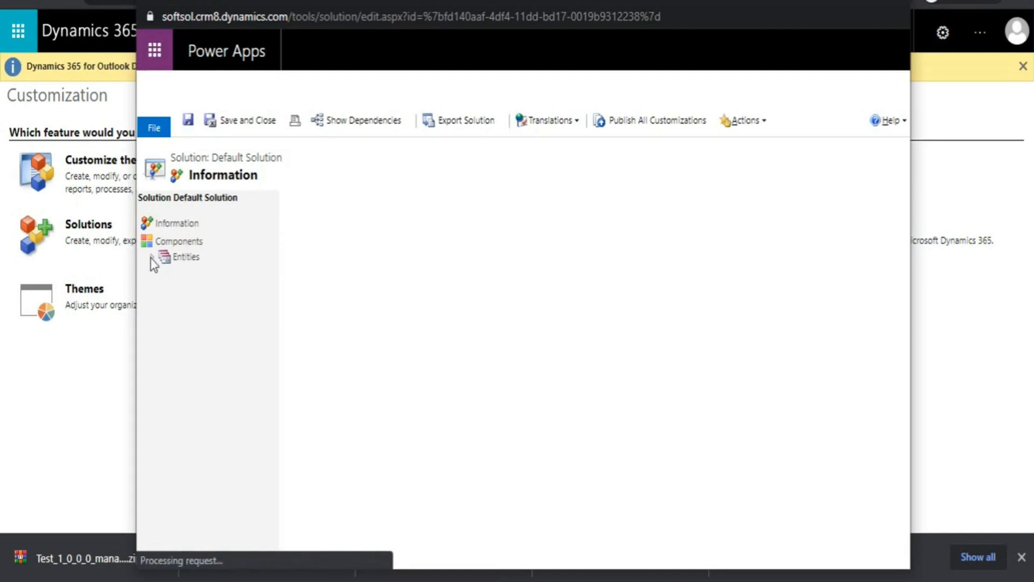
click(154, 258)
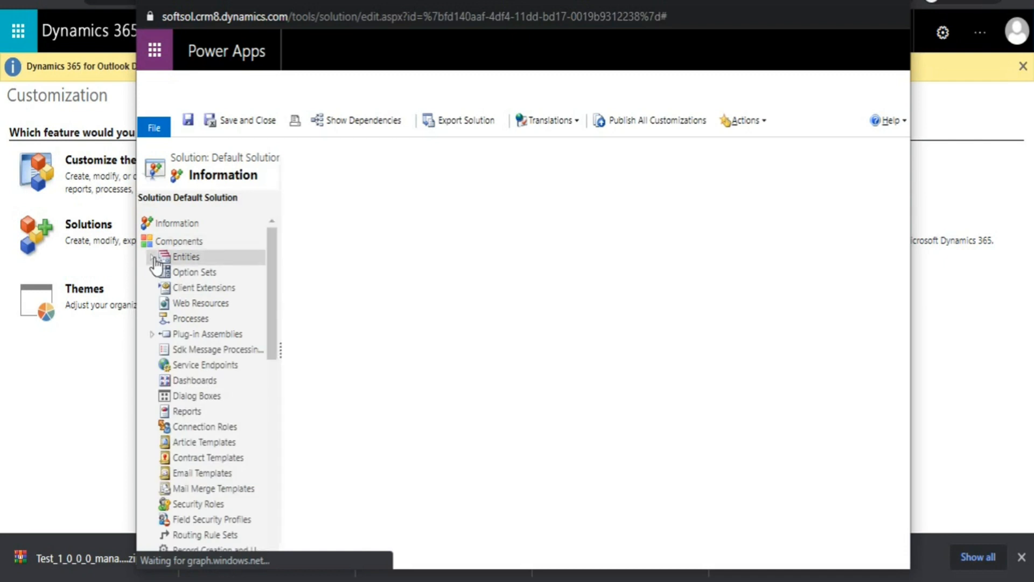
scroll(204, 333, down, 20)
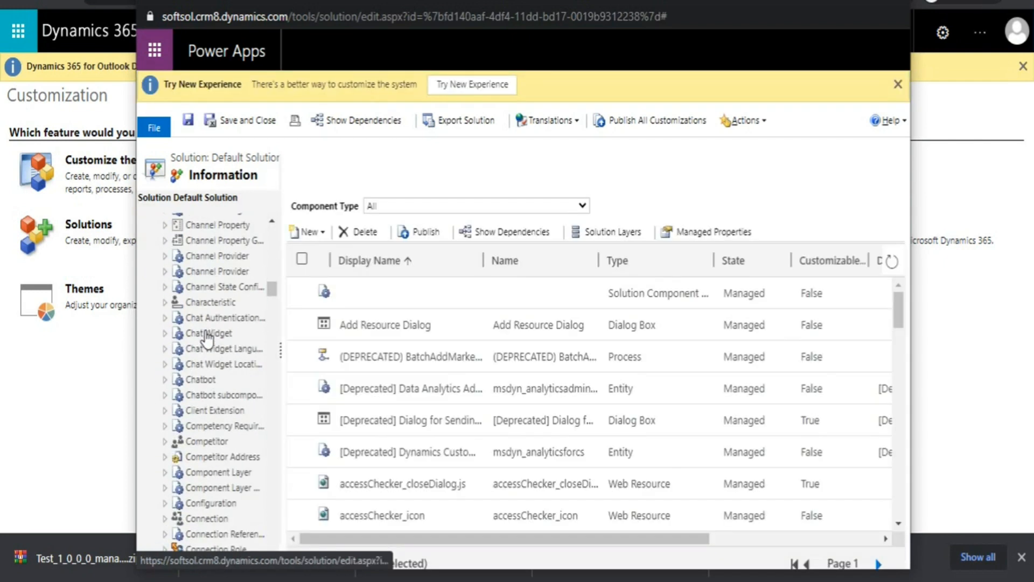
scroll(207, 337, down, 8)
scroll(208, 338, up, 4)
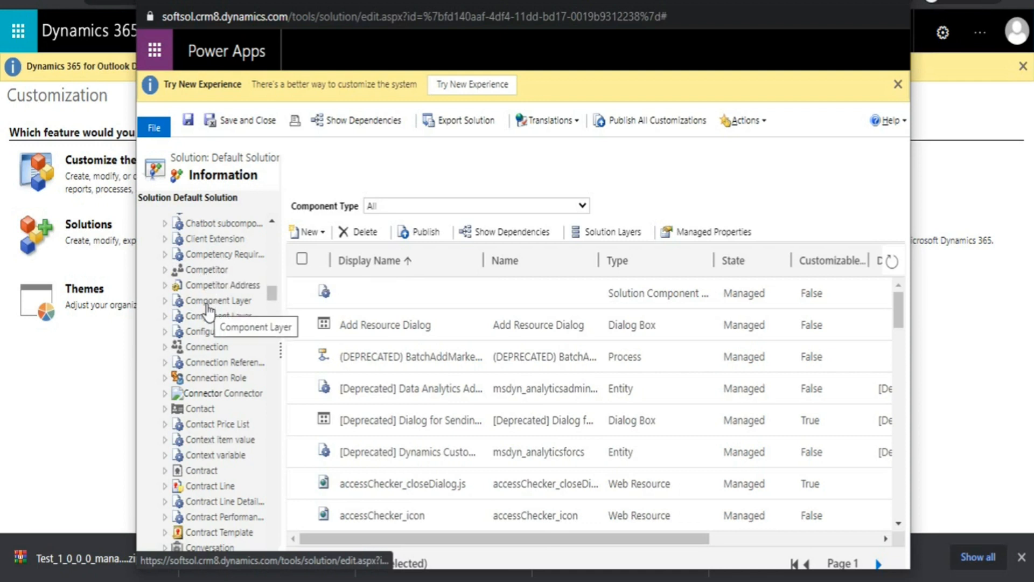
scroll(208, 313, down, 3)
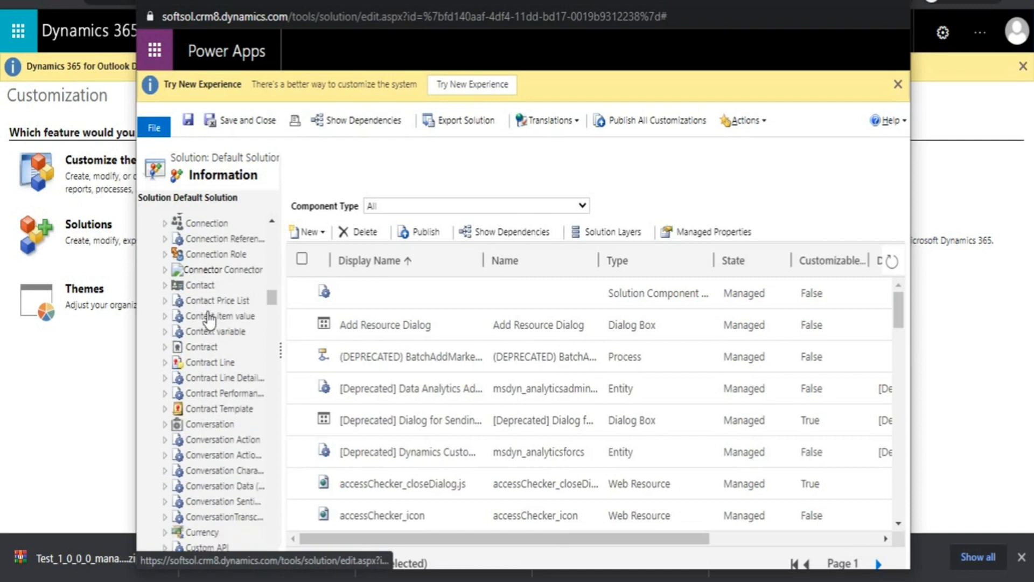
scroll(208, 320, down, 3)
scroll(209, 320, up, 3)
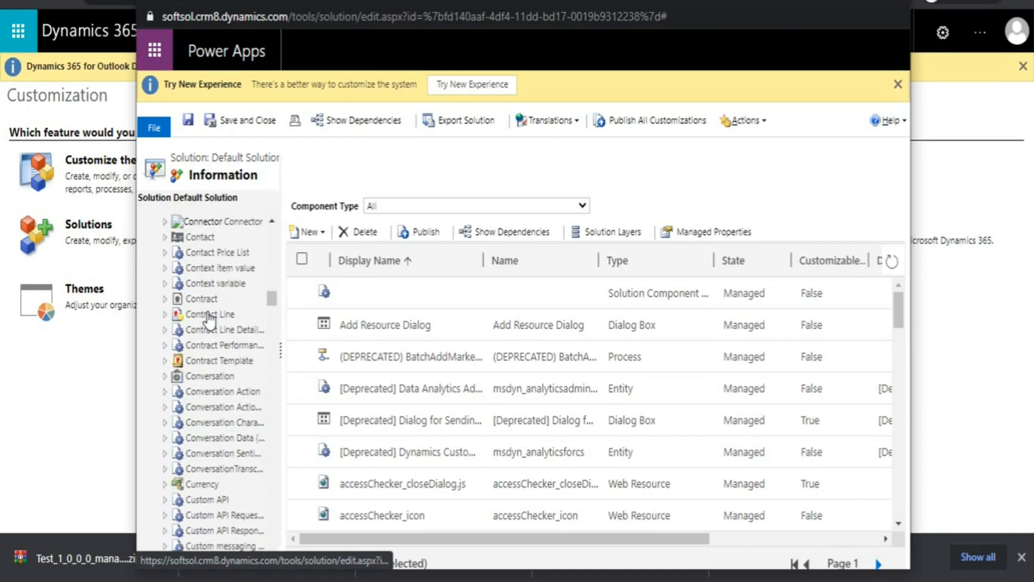
scroll(209, 319, up, 2)
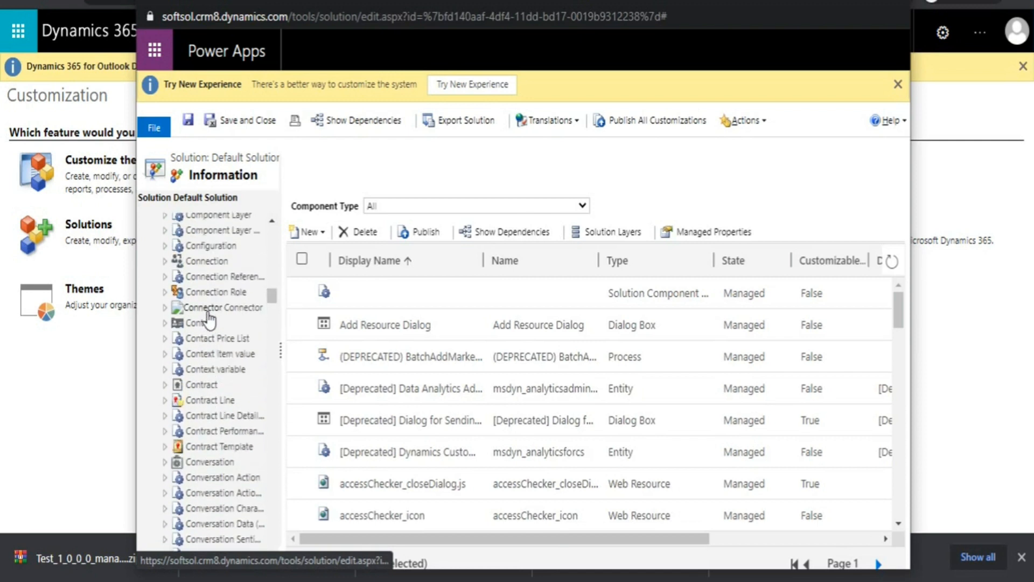
scroll(209, 320, up, 2)
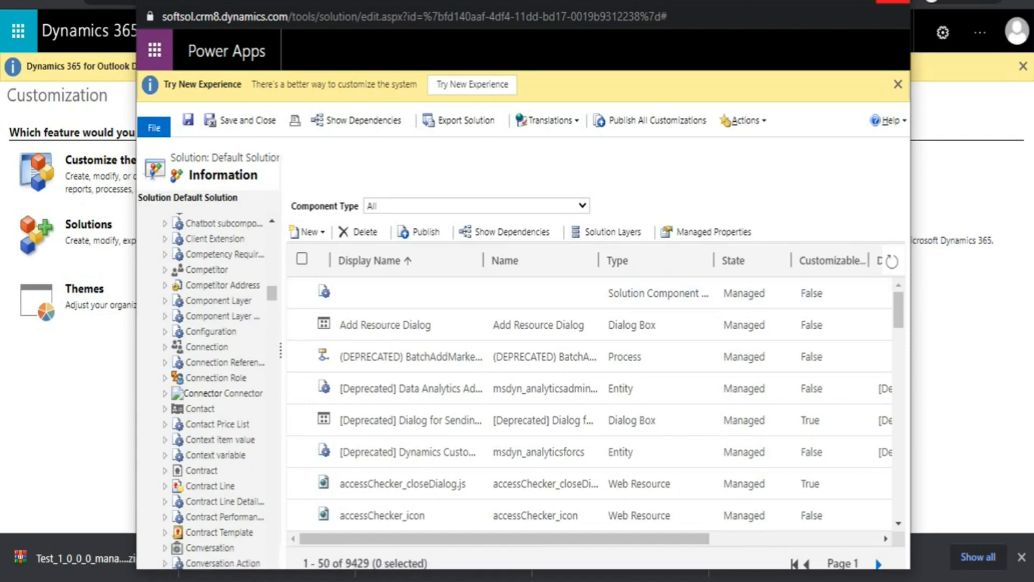
click(891, 2)
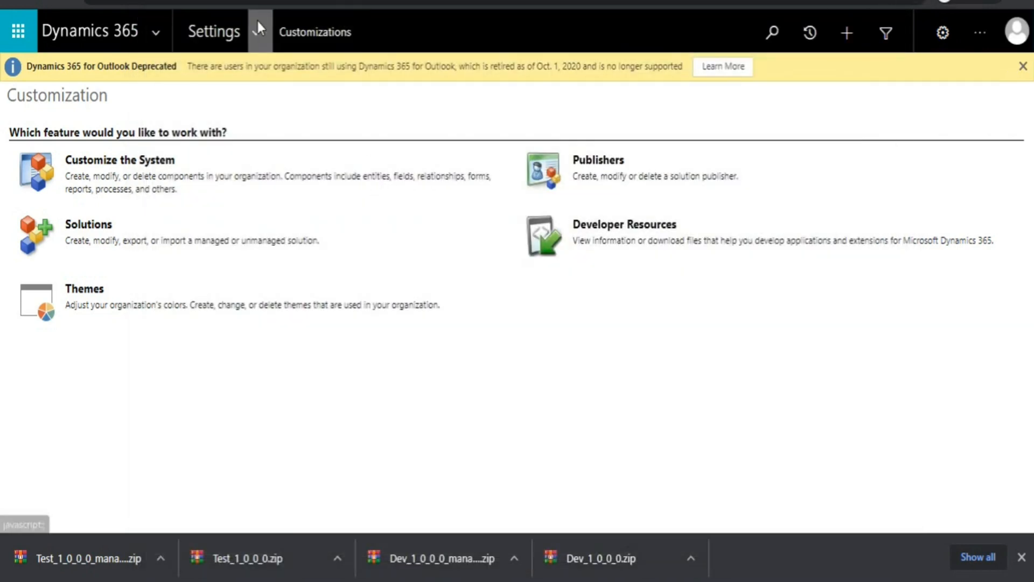